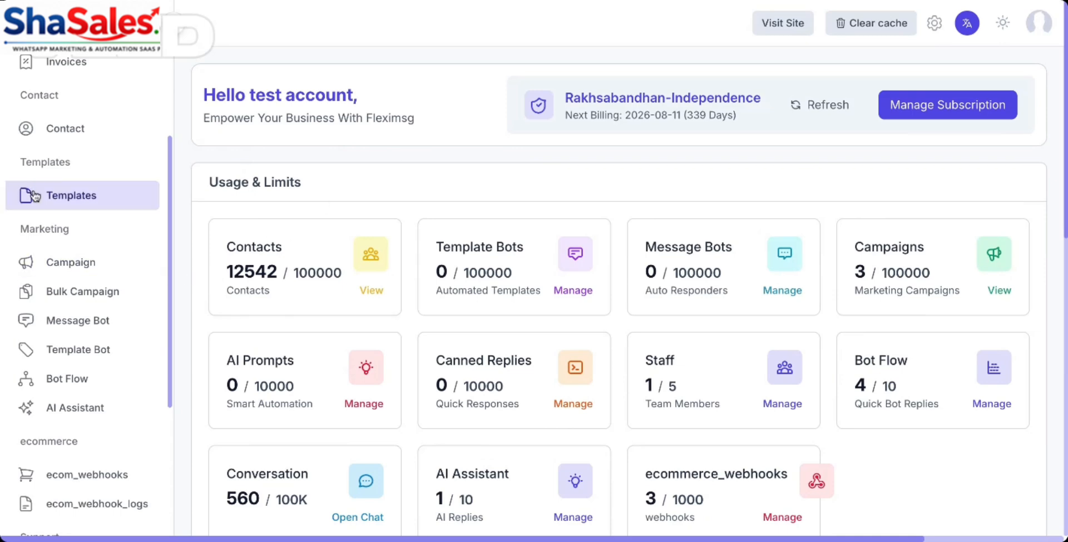
- Open the WhatsApp templates list and look through the existing templates and their approval statuses
click(35, 196)
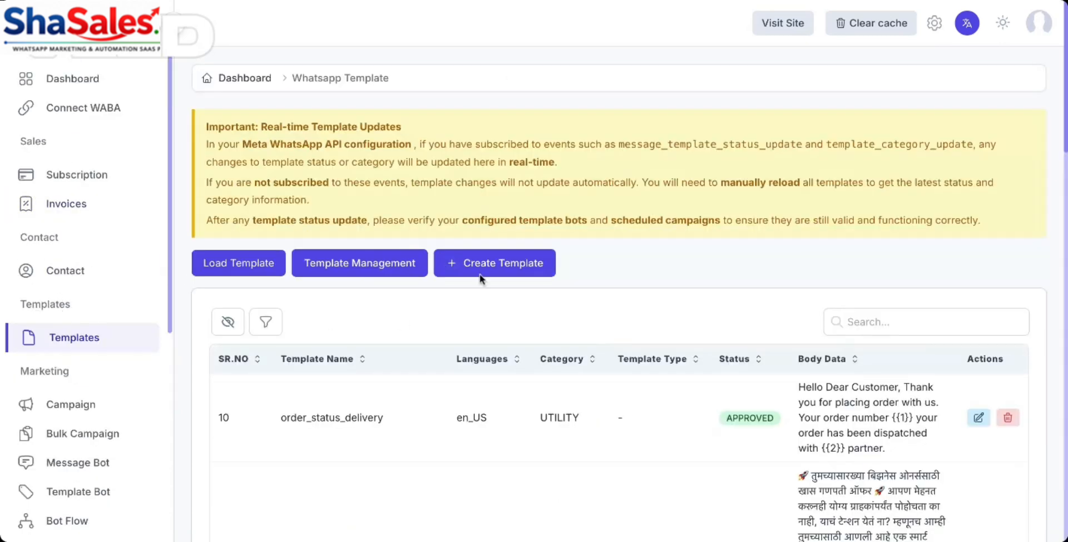
scroll(522, 247, down, 5)
scroll(521, 246, down, 15)
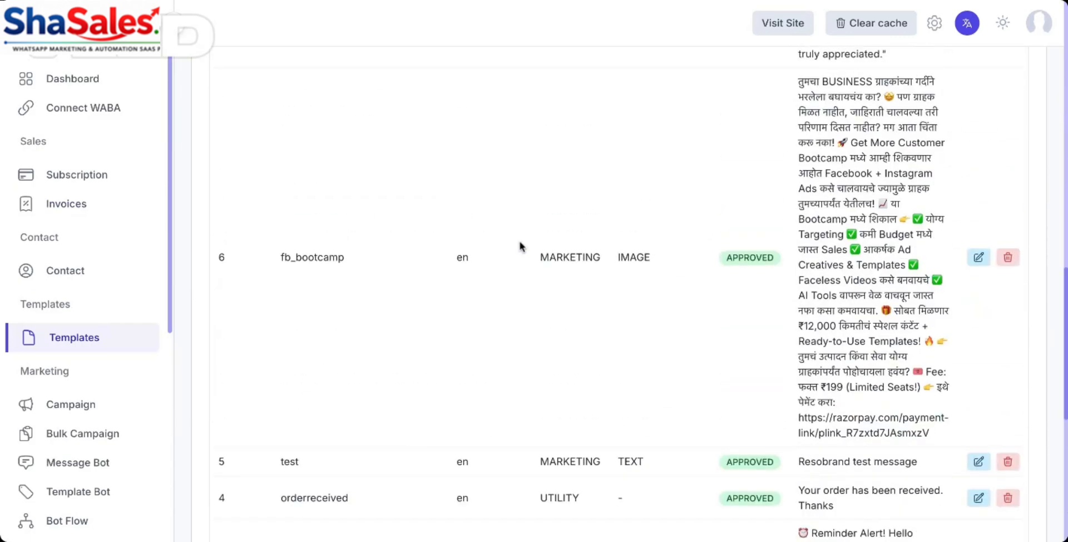
scroll(618, 295, up, 10)
scroll(72, 305, down, 3)
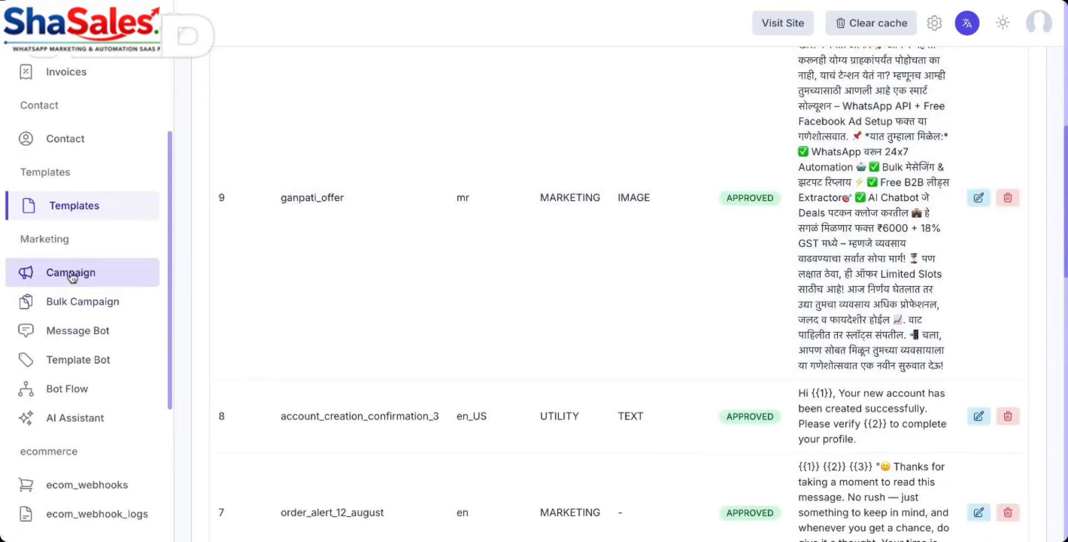
- Start a new campaign and name it "training video"
click(71, 274)
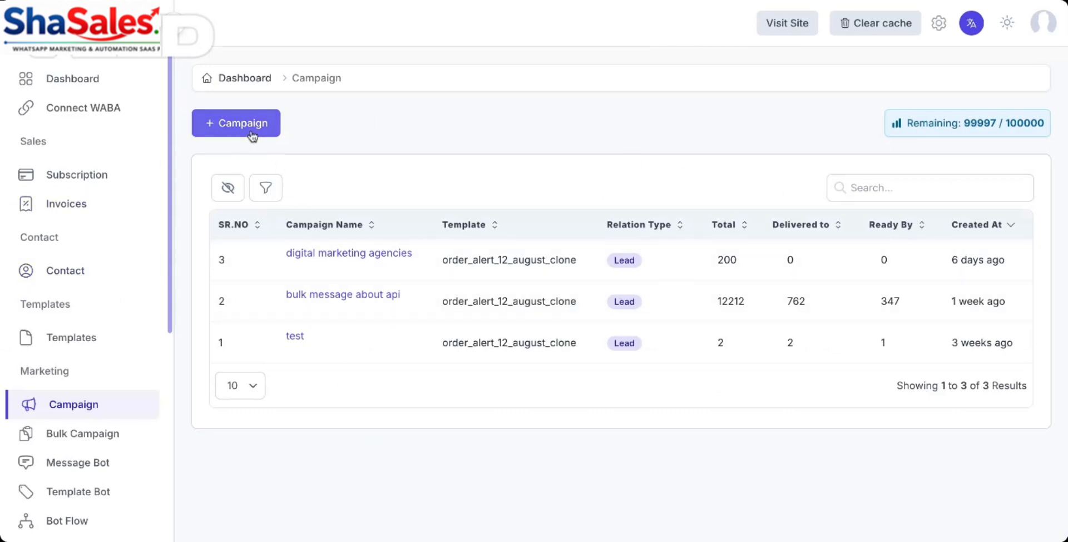
click(254, 124)
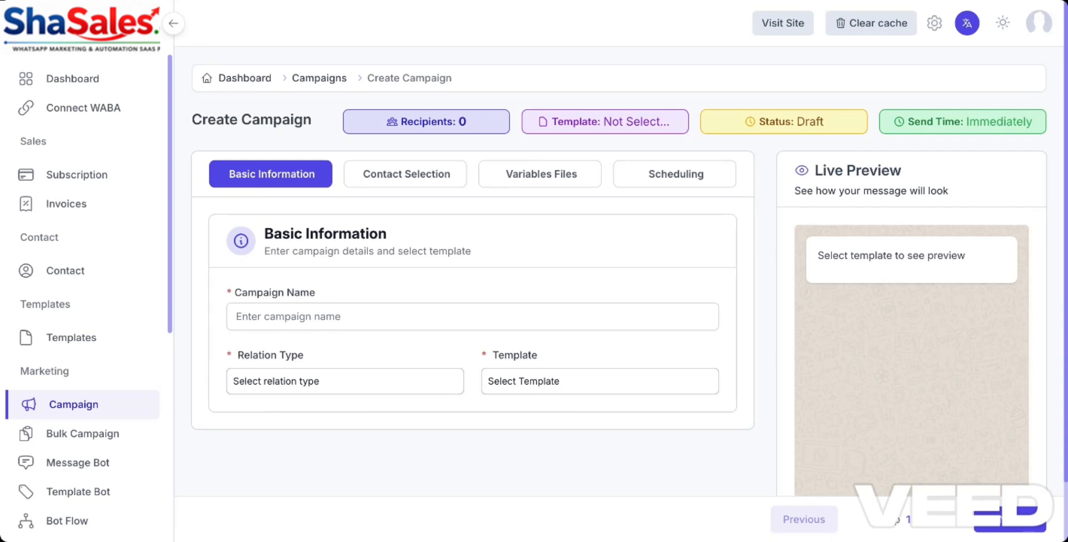
click(345, 315)
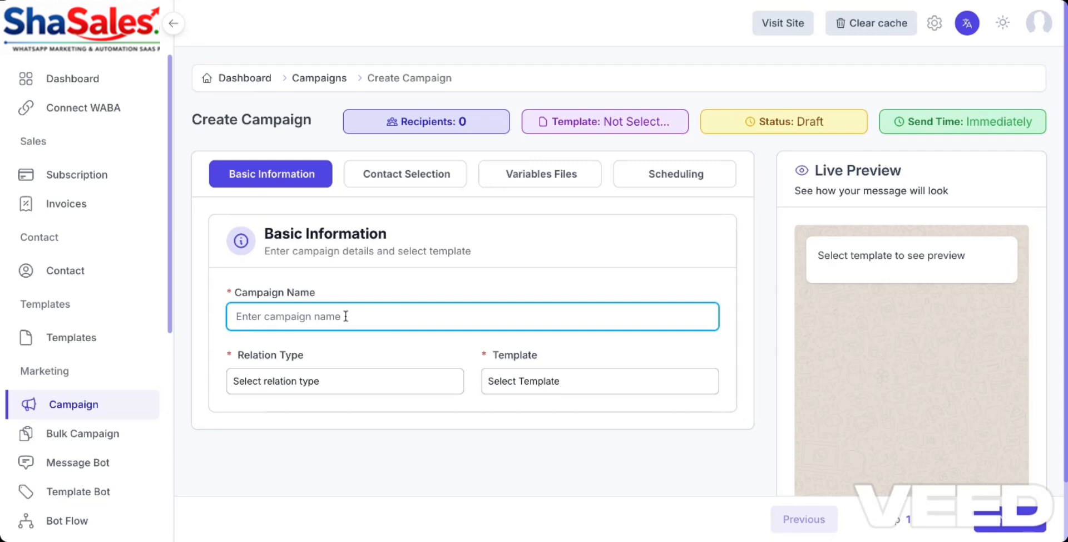
text(tea)
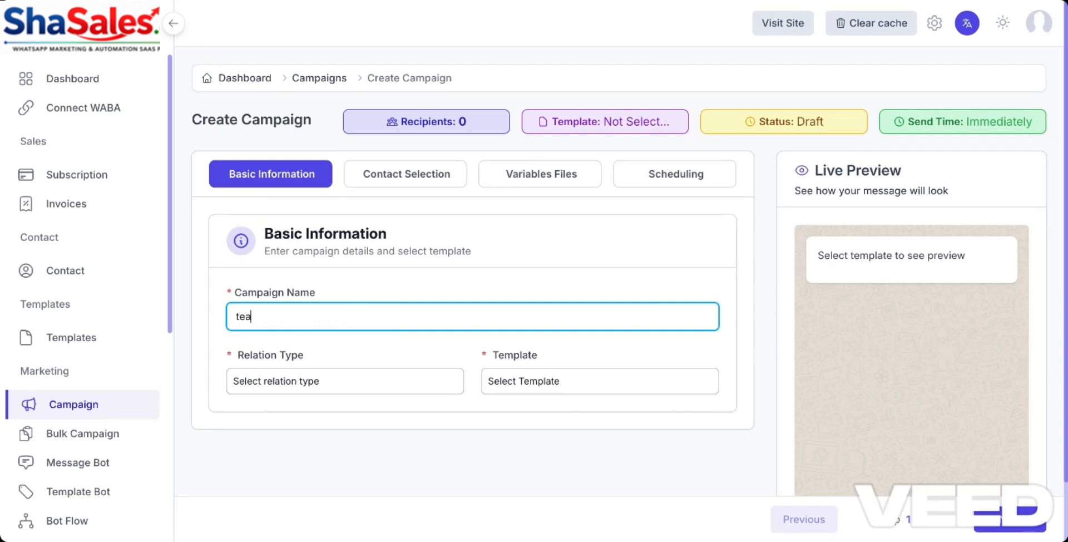
key(BackSpace)
key(BackSpace)
text(raining video)
- Set the campaign's relation type to Lead
click(343, 385)
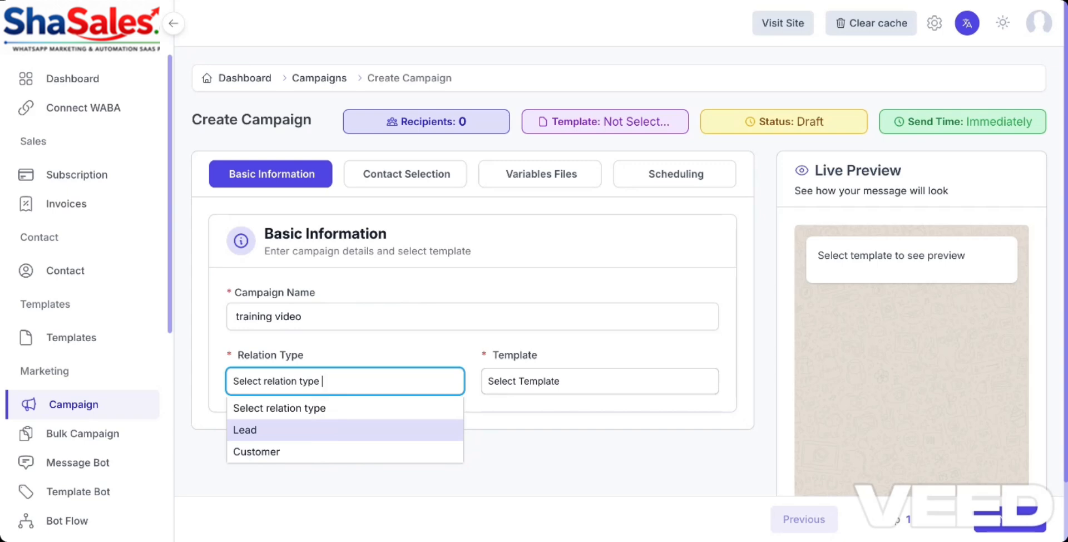
key(Return)
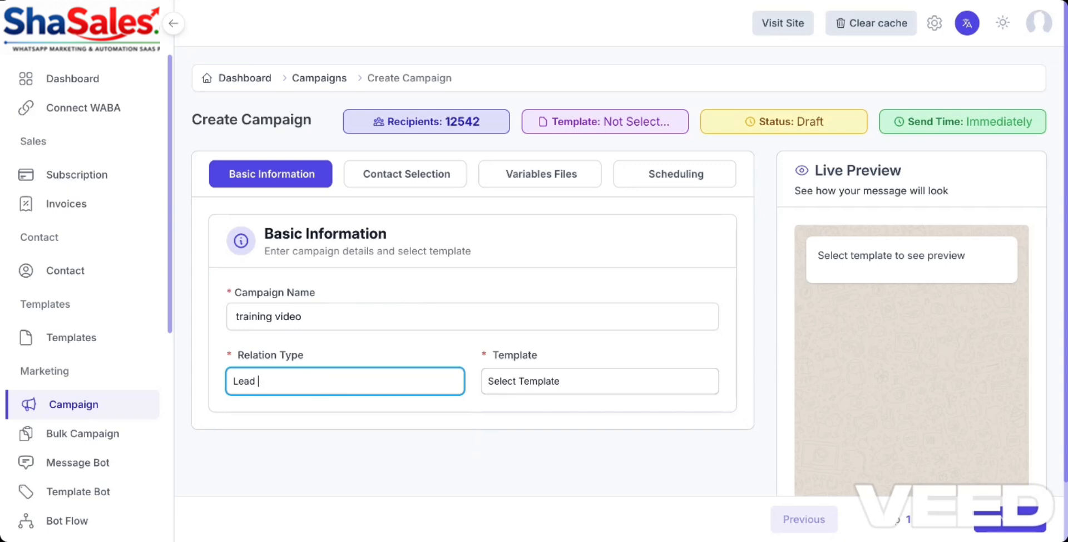
click(345, 455)
click(334, 390)
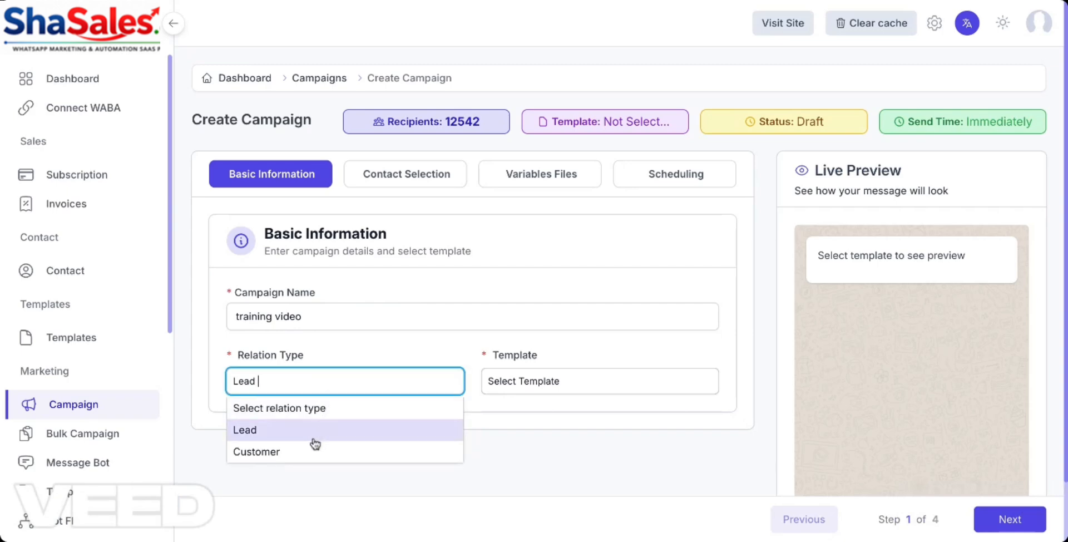
click(486, 335)
- Try the order_status_delivery (en_US) and order_alert_12_august (en) templates for the campaign to compare their message previews
click(604, 383)
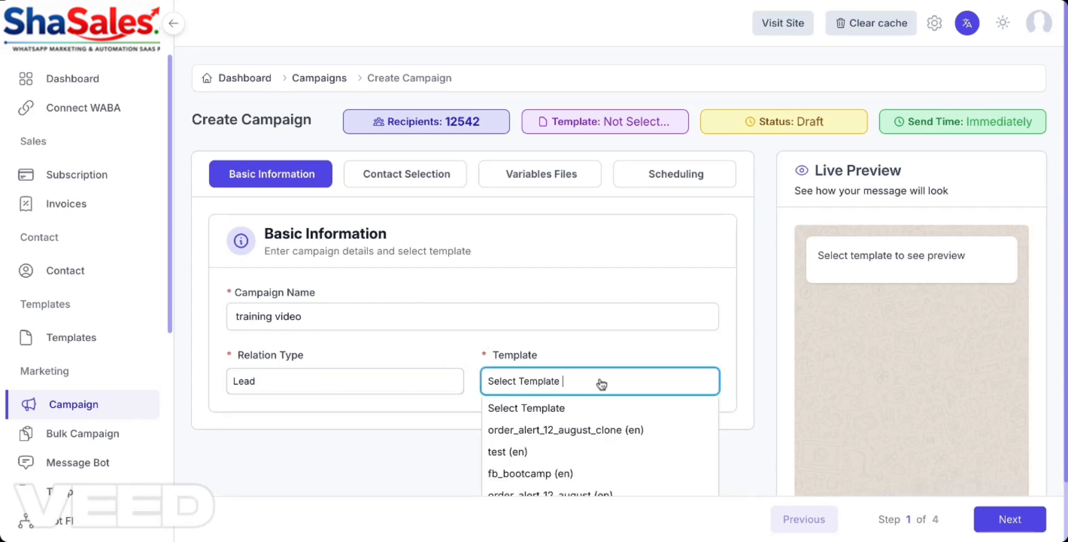
scroll(522, 452, down, 1)
scroll(522, 452, down, 4)
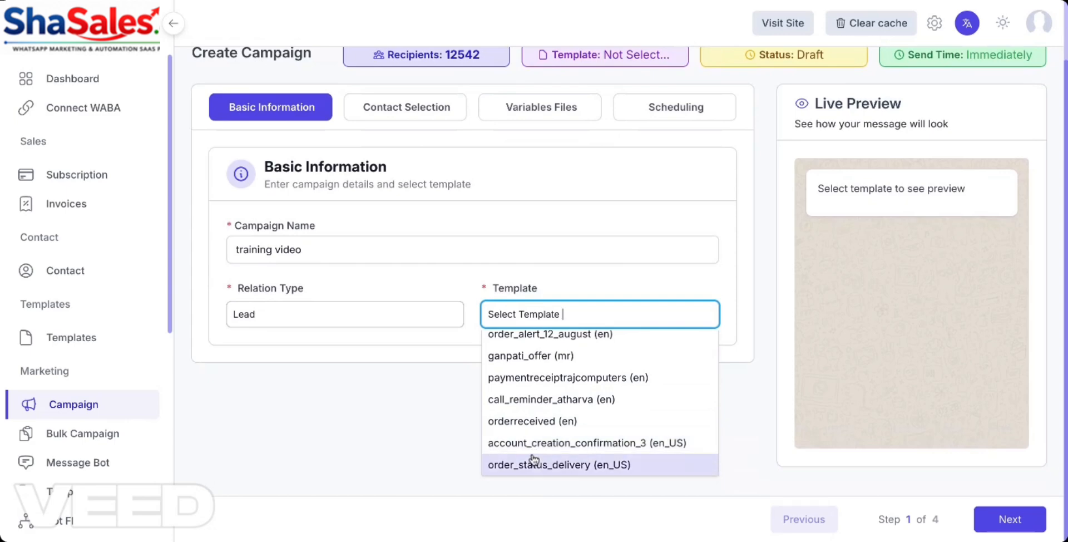
click(533, 463)
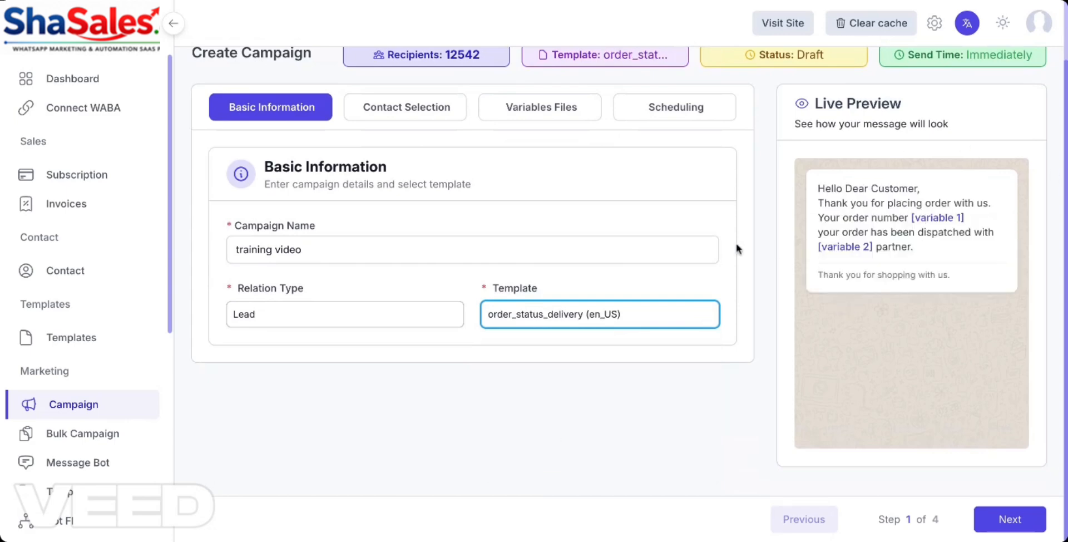
click(619, 313)
scroll(556, 452, up, 1)
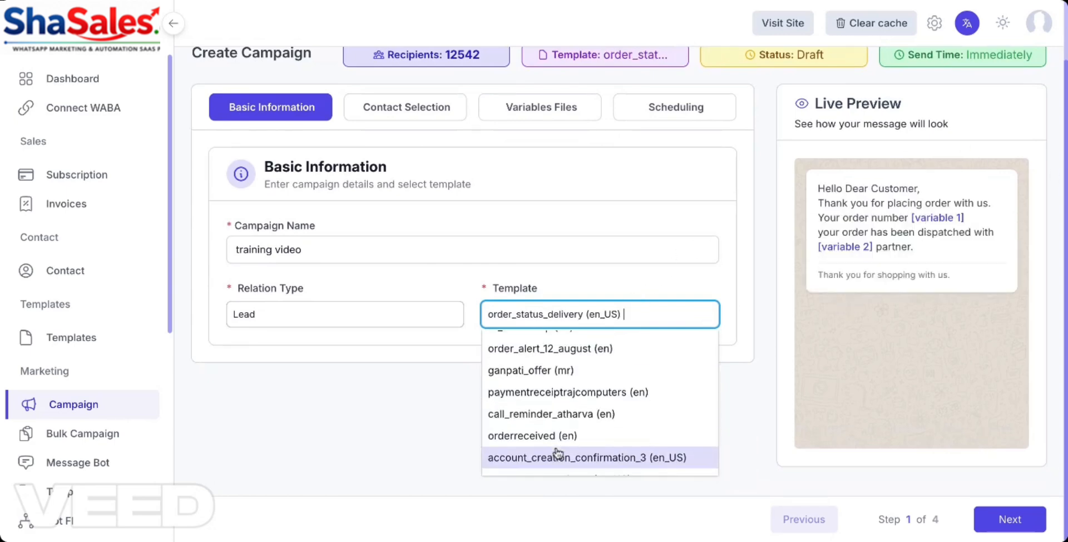
click(577, 363)
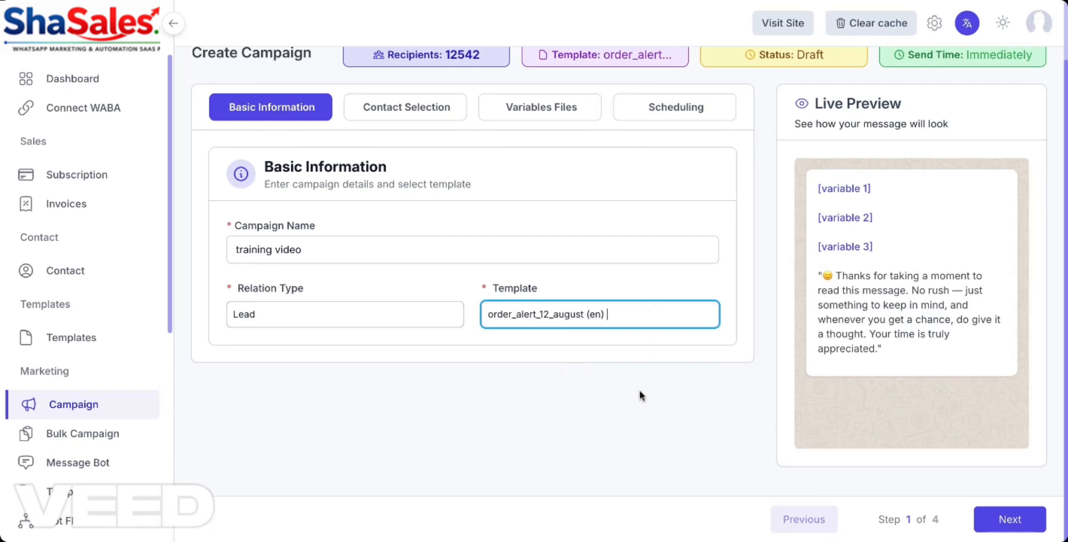
- Choose the order_alert_12_august_clone (en) template for the campaign and continue to contact selection
click(646, 315)
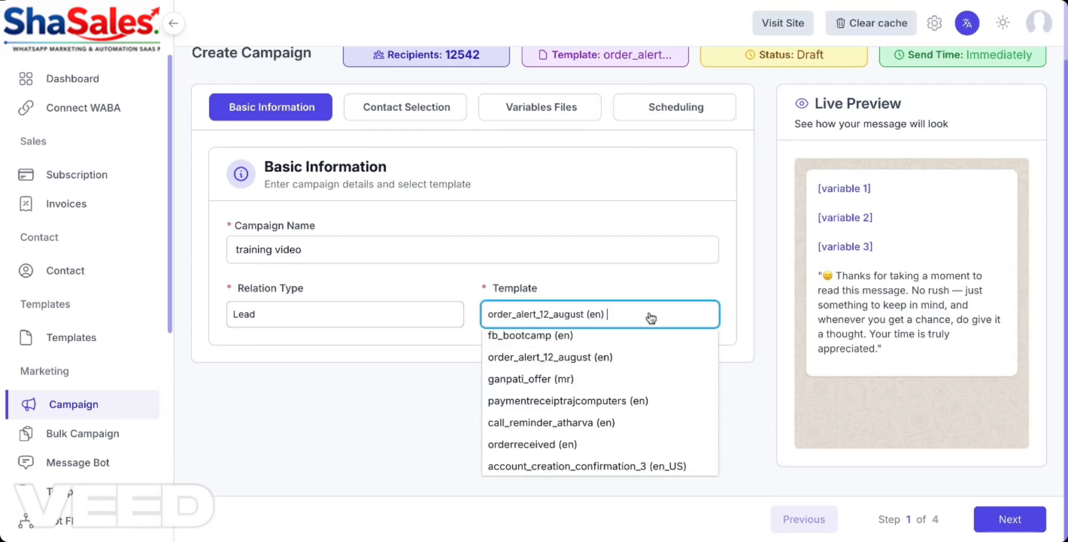
scroll(619, 378, up, 3)
click(629, 367)
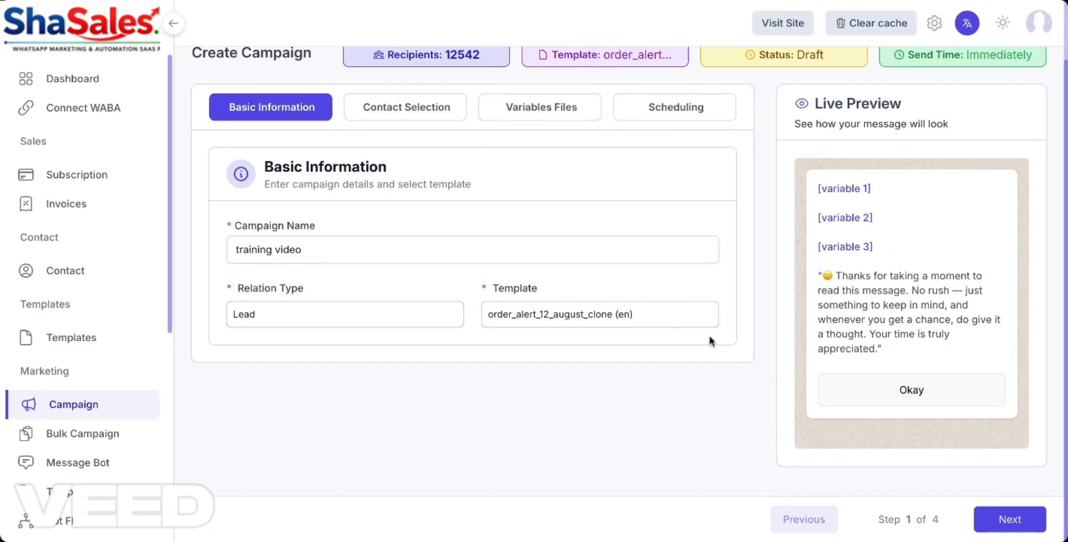
click(1030, 521)
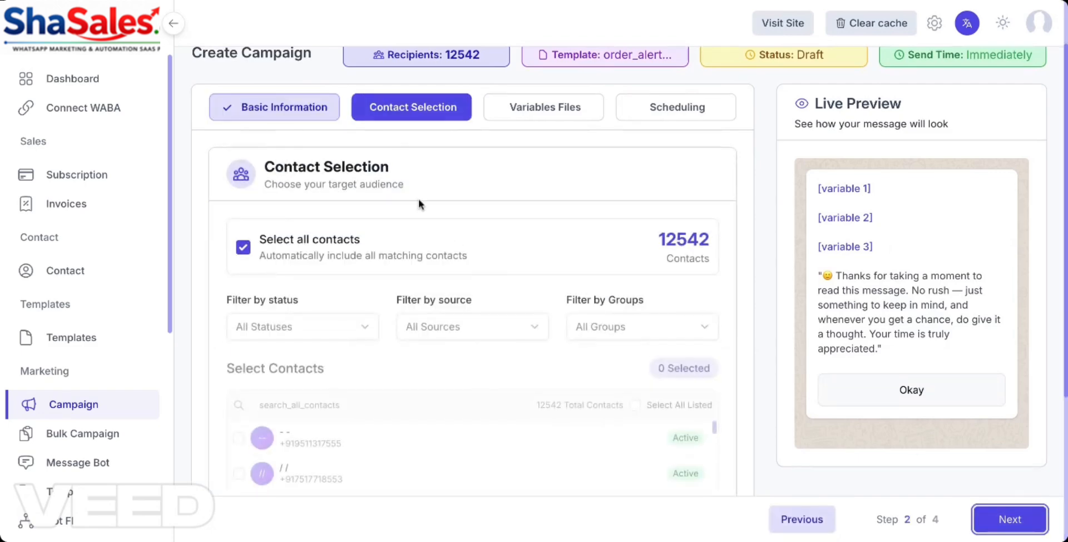
- Turn off the automatic inclusion of all contacts in the campaign
scroll(482, 459, down, 3)
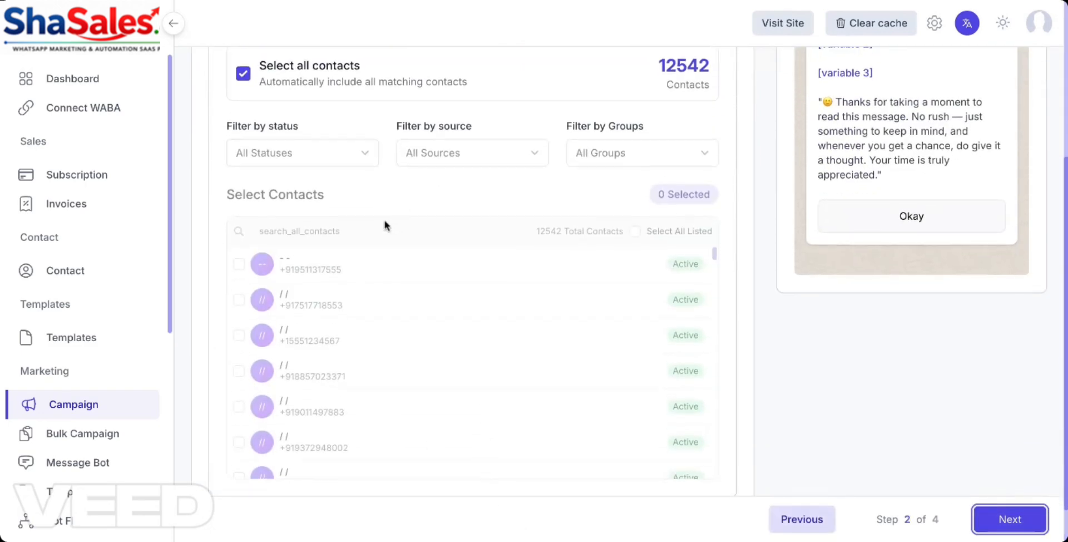
scroll(323, 191, up, 3)
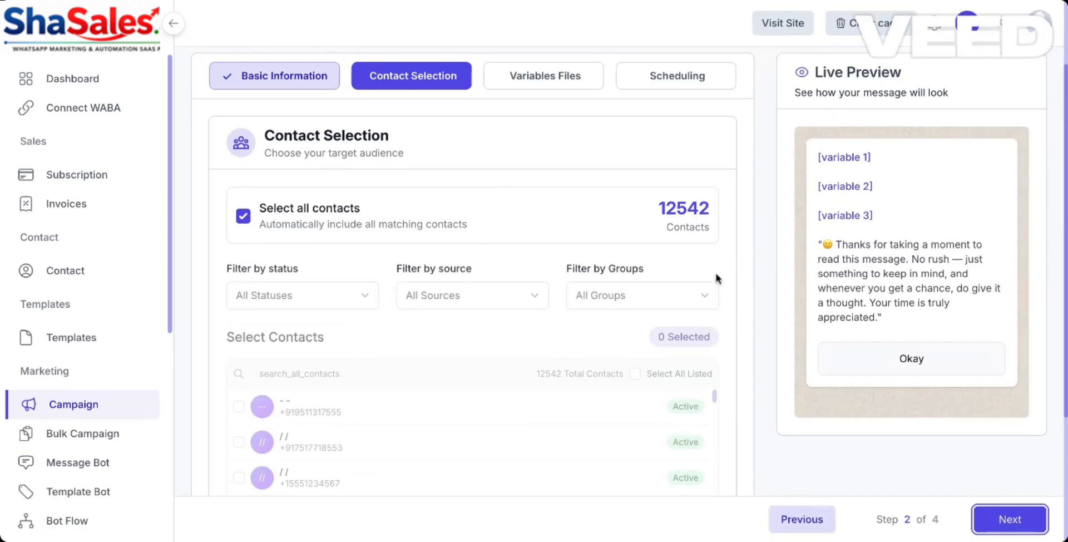
drag(659, 208, 704, 209)
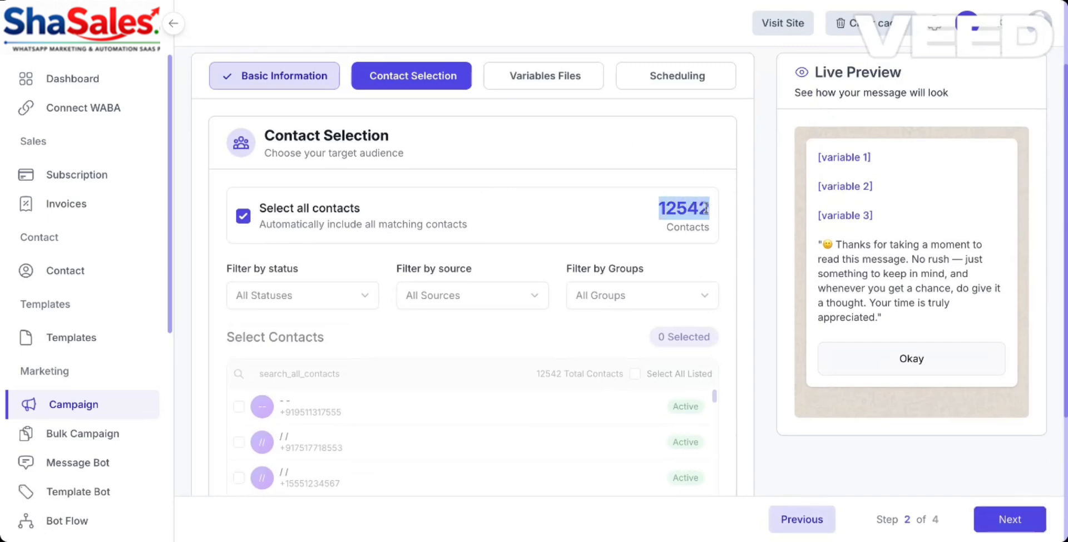
click(243, 216)
- Examine the status and source filters and the list of individually selectable contacts
scroll(345, 314, down, 3)
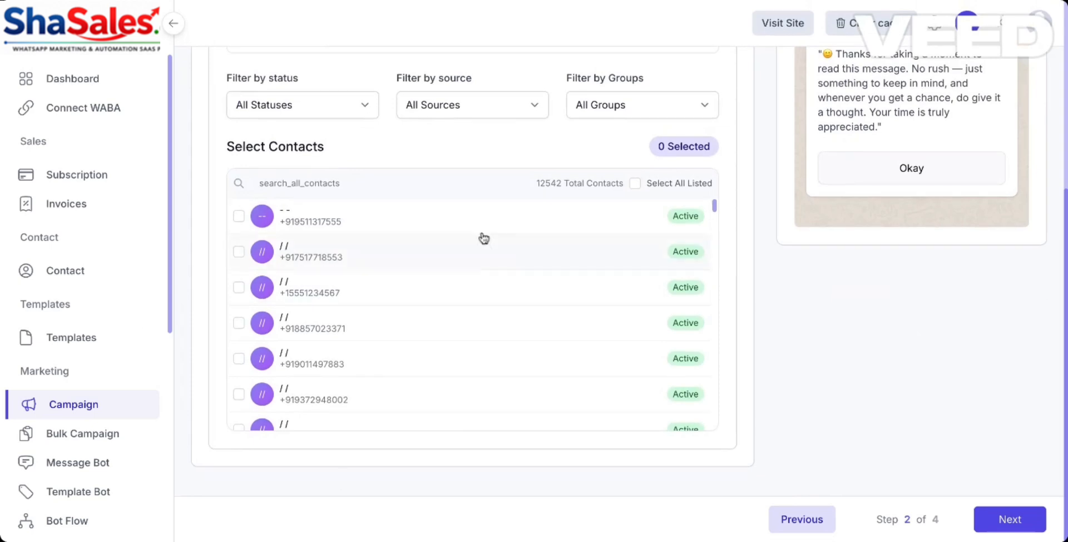
click(319, 108)
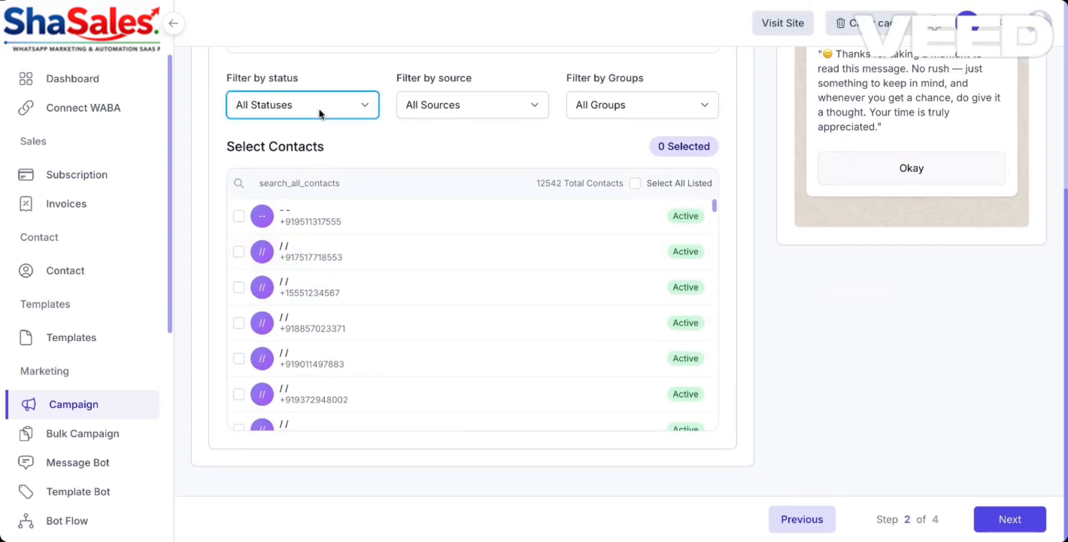
click(502, 114)
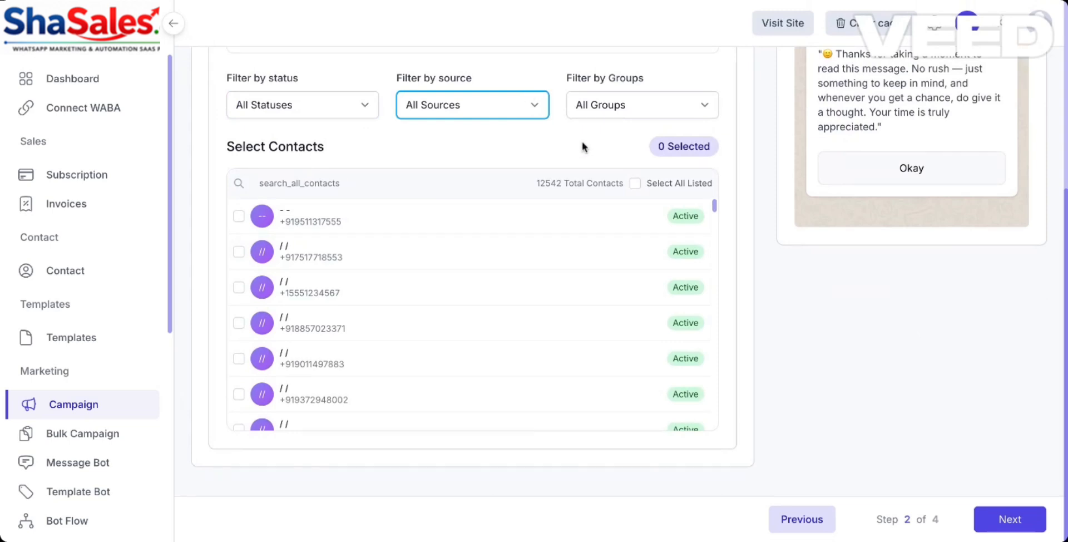
scroll(537, 394, down, 5)
scroll(540, 394, down, 10)
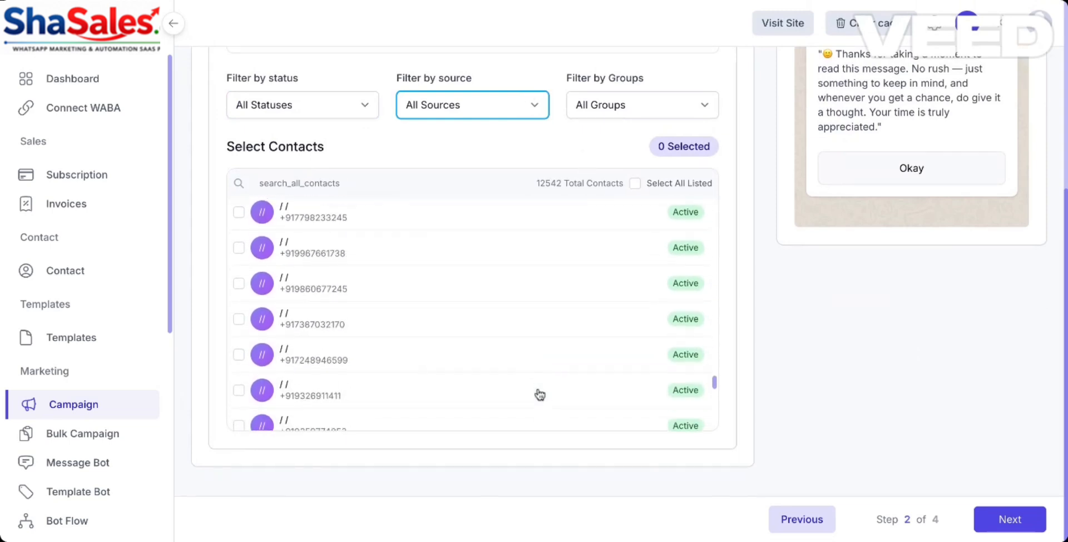
scroll(540, 394, up, 15)
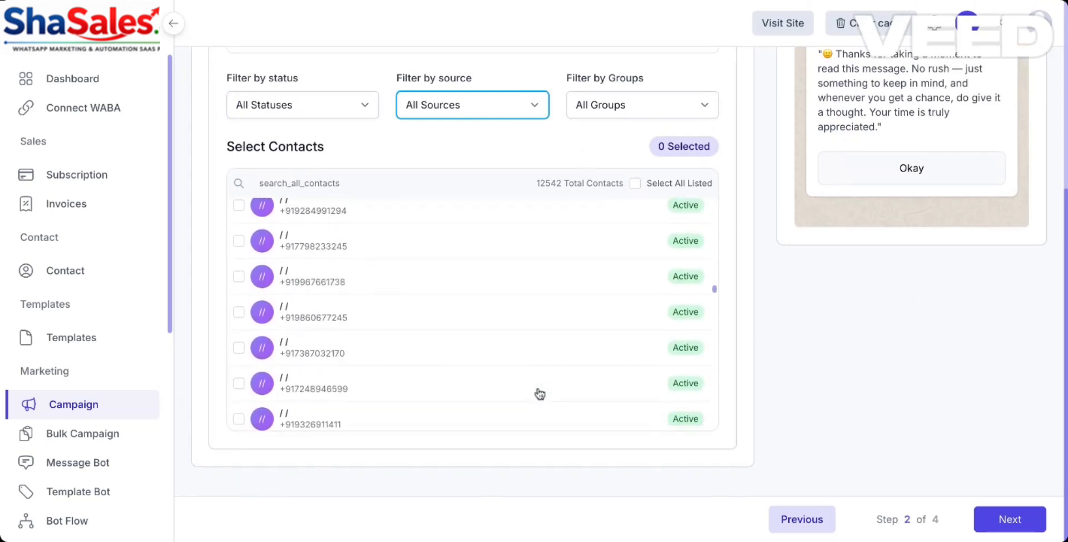
click(587, 2)
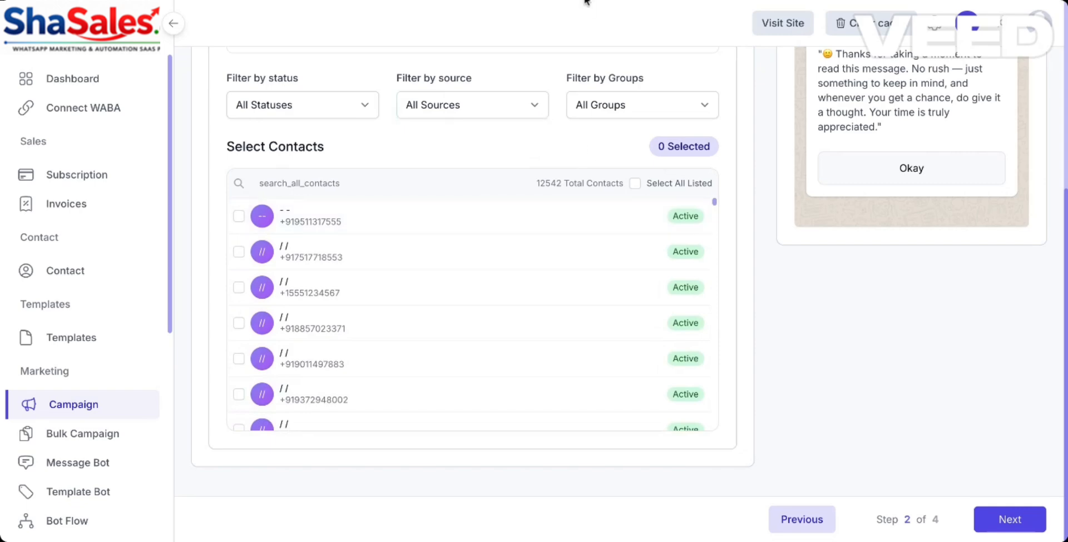
scroll(456, 377, up, 5)
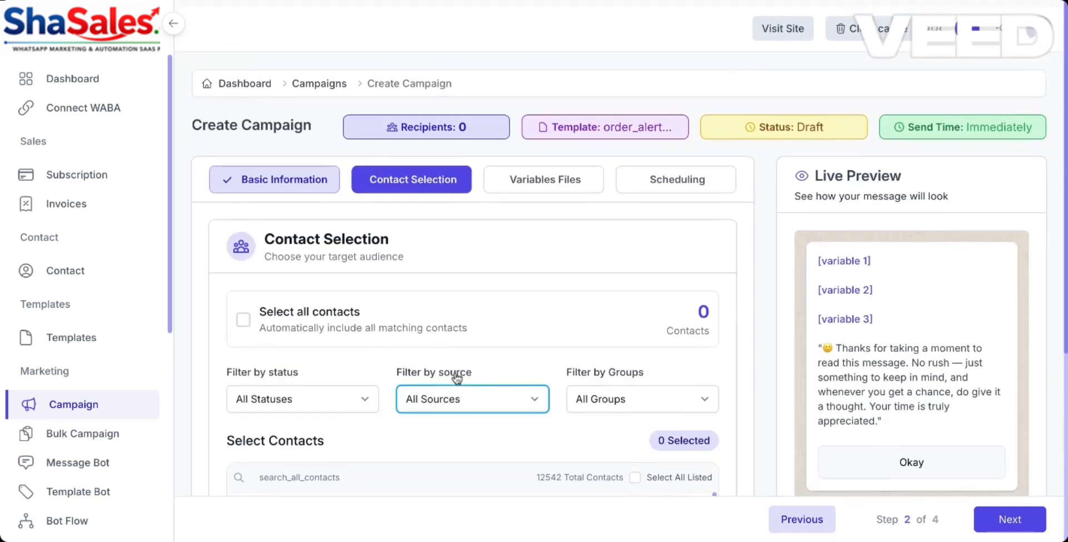
scroll(457, 378, down, 3)
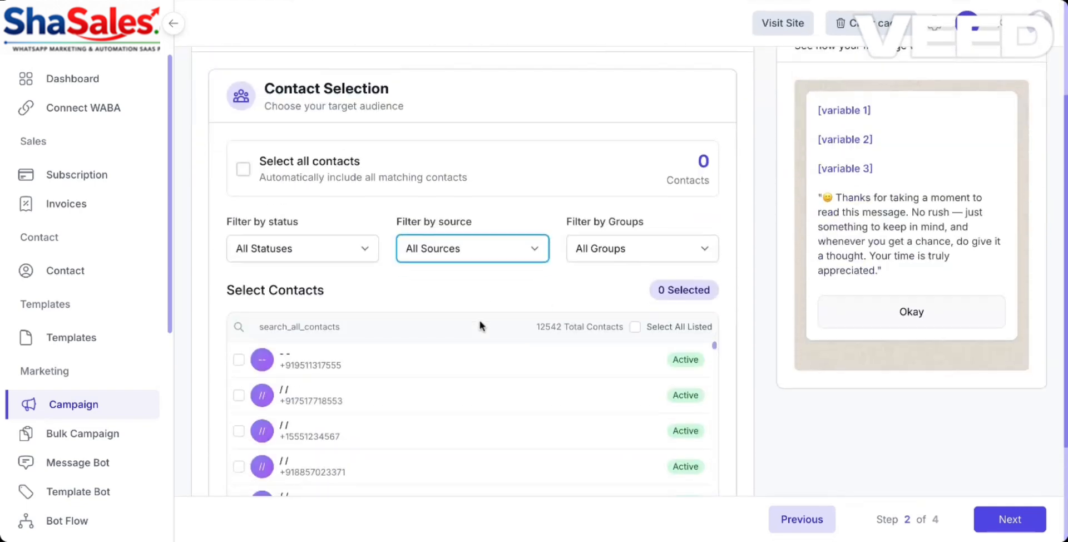
- Include all contacts as campaign recipients and continue to the variables and files stage
click(243, 168)
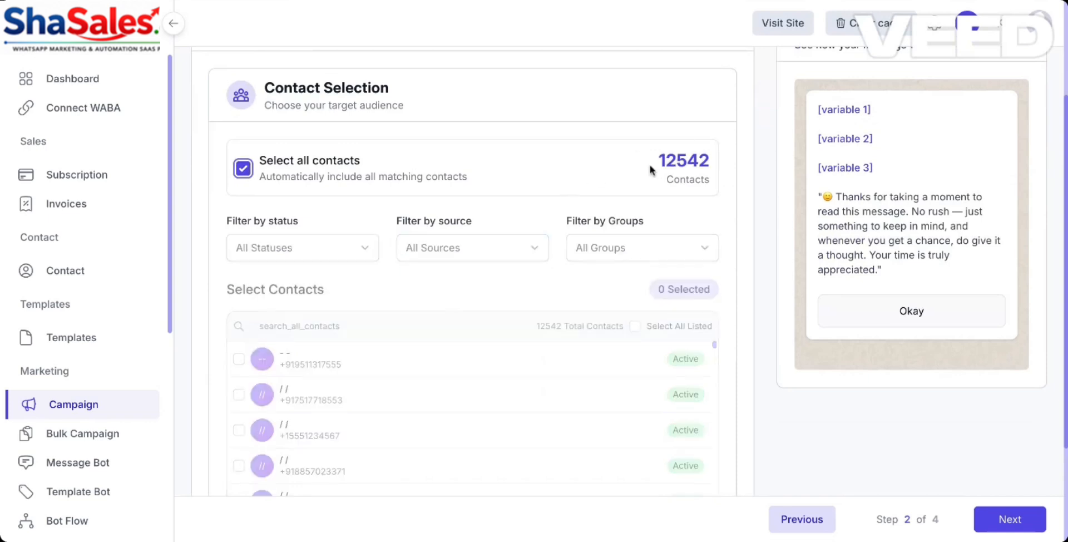
drag(658, 160, 695, 166)
click(756, 231)
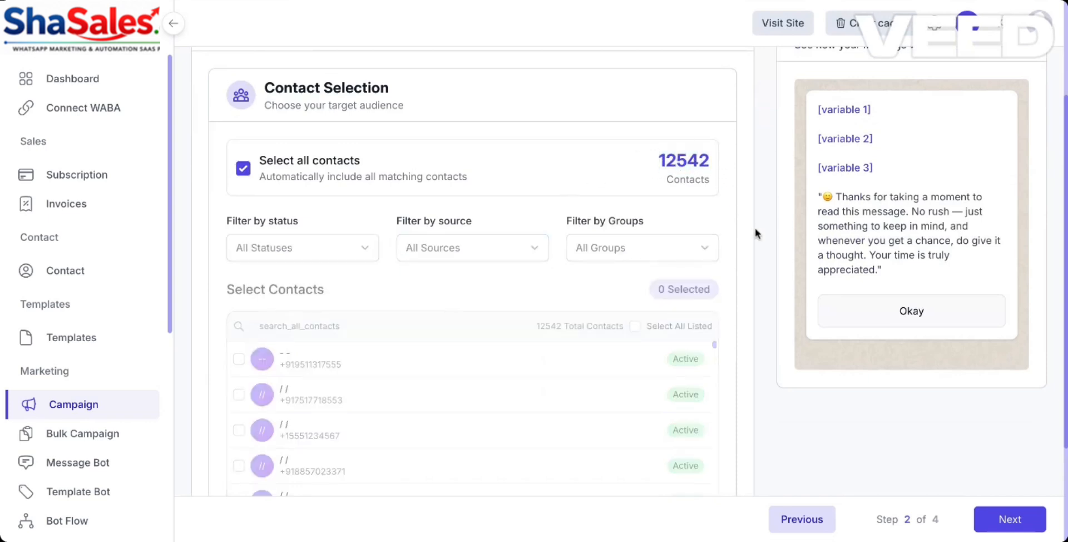
scroll(757, 232, down, 2)
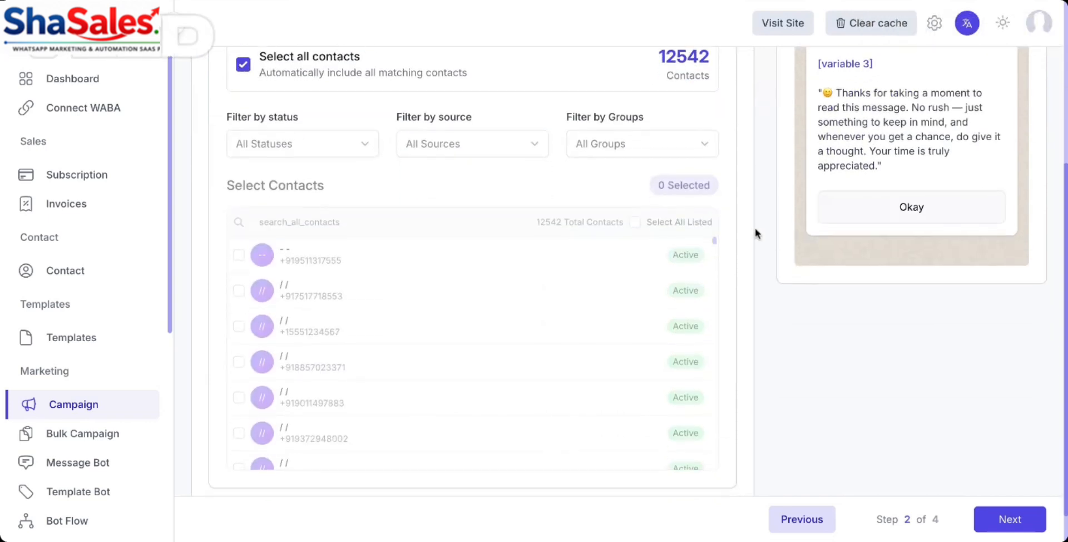
click(1010, 519)
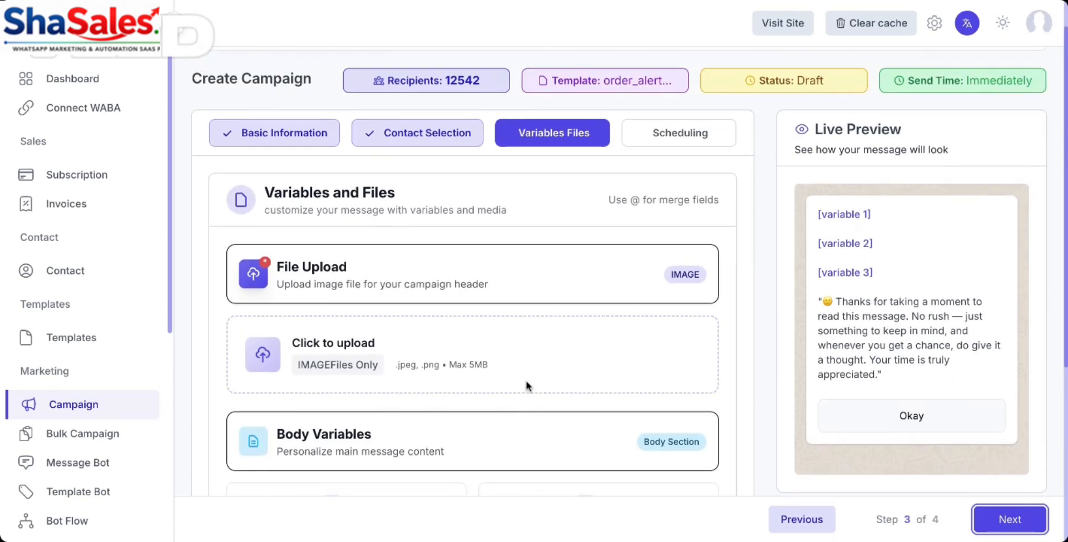
- Look over the header image upload and body variable sections of the campaign
scroll(529, 341, down, 3)
scroll(532, 339, up, 3)
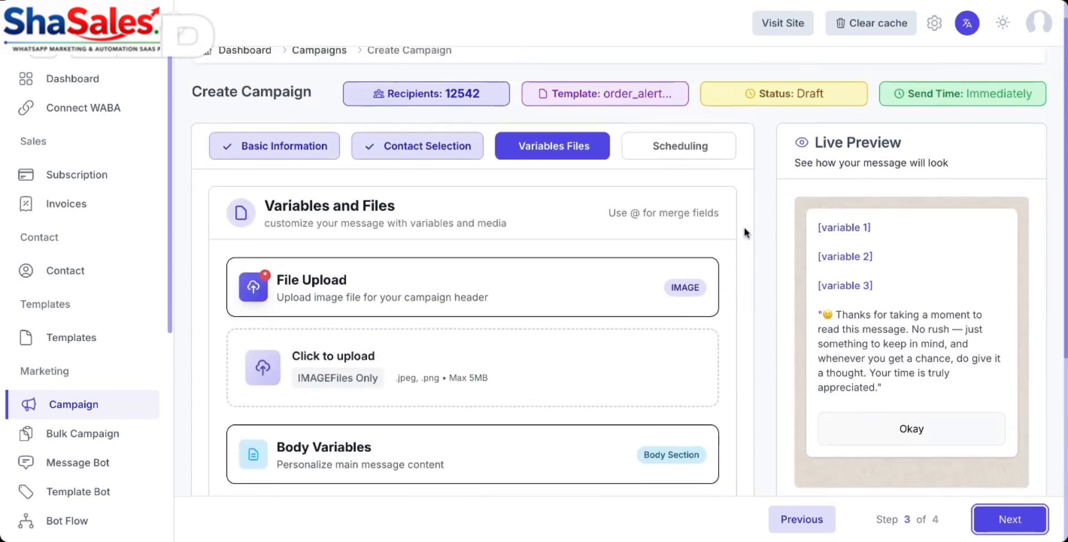
click(745, 228)
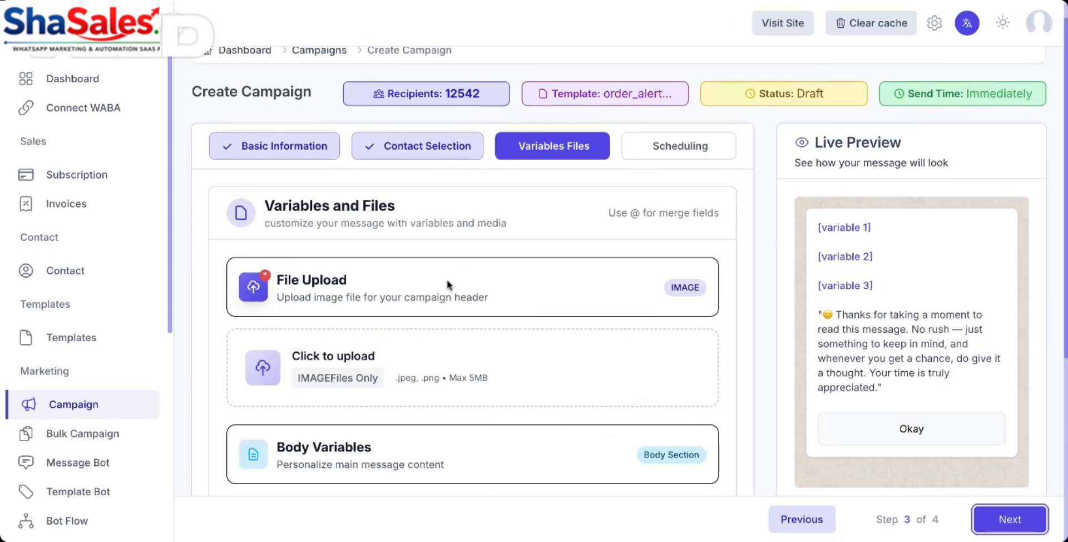
click(440, 368)
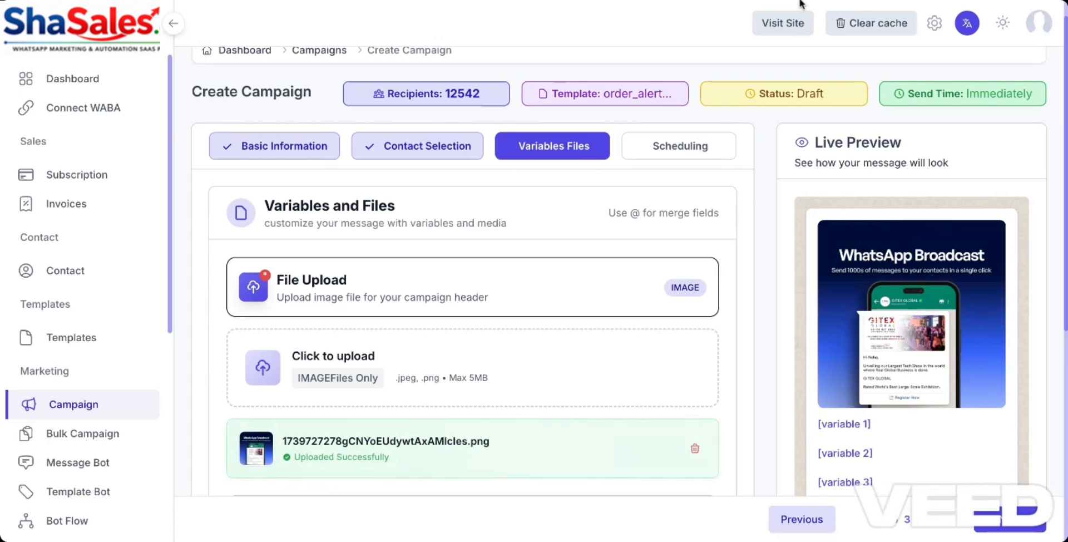
scroll(753, 248, down, 3)
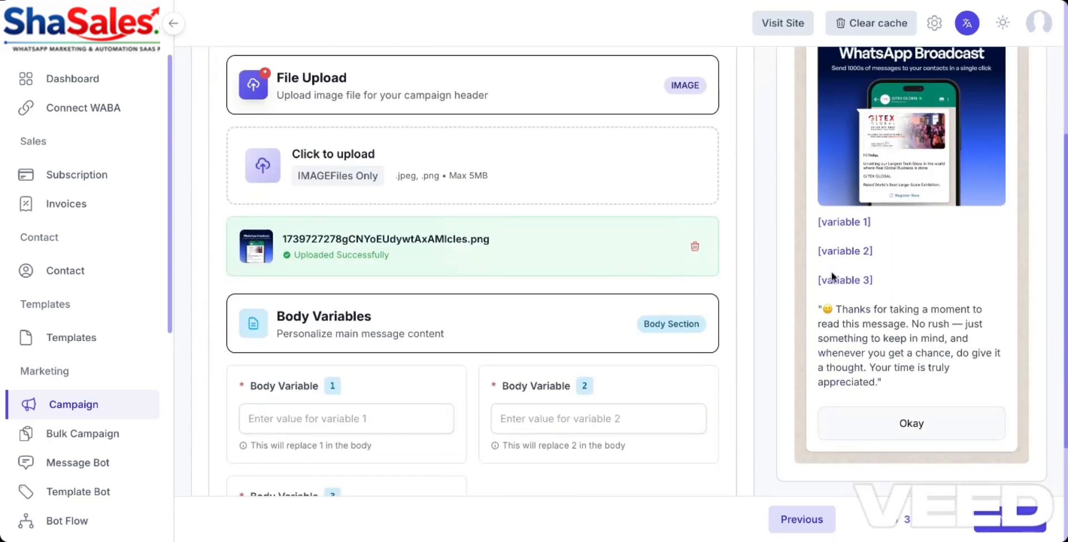
- Fill body variable 1 with the broadcast text from "WhatsApp API वापरून – एकाच क्लिकमध्ये" through "थेट Sales मध्ये convert होतो"
scroll(884, 241, down, 2)
click(415, 271)
scroll(415, 271, up, 2)
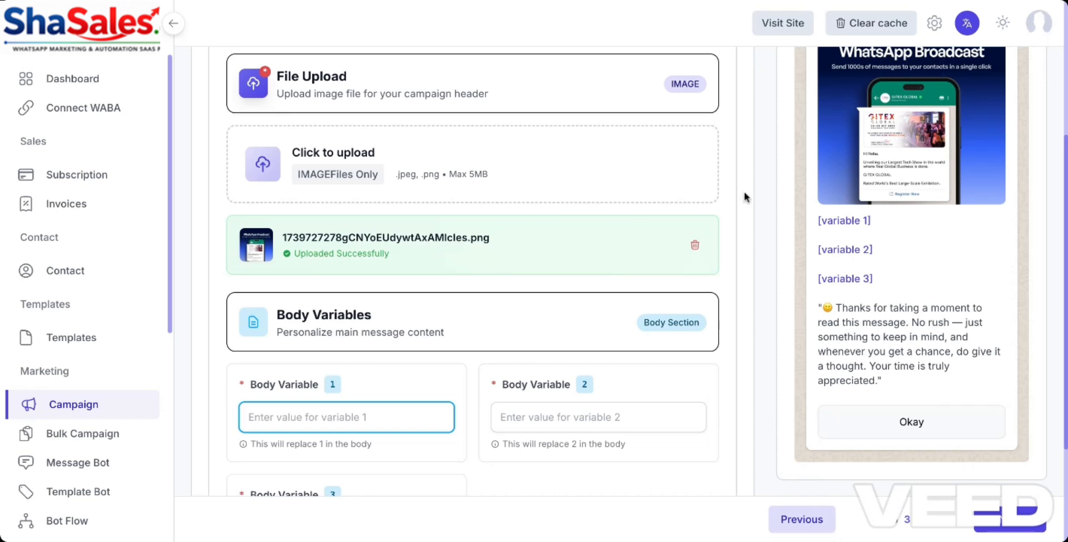
double_click(857, 221)
double_click(860, 249)
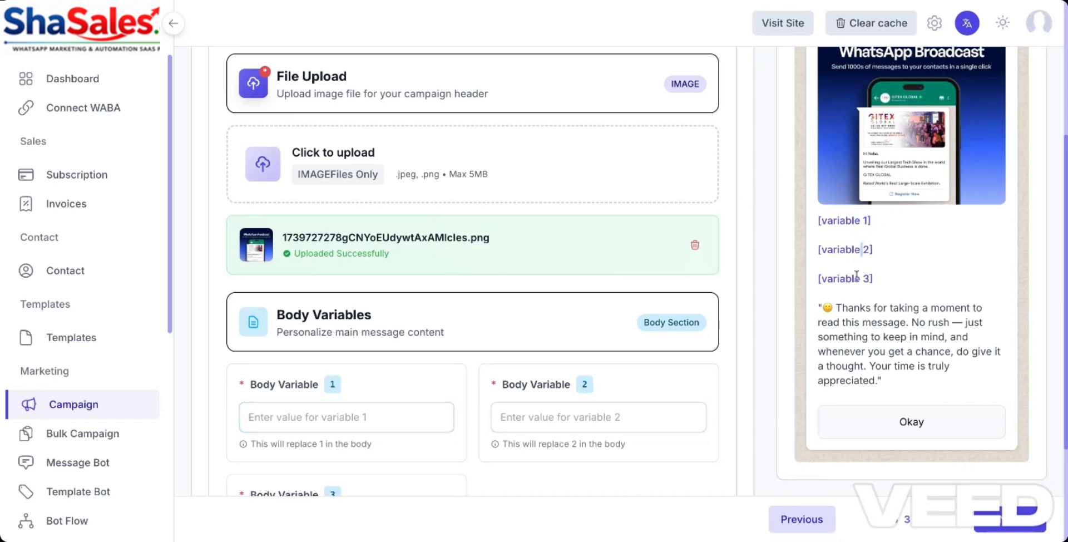
double_click(857, 278)
click(298, 408)
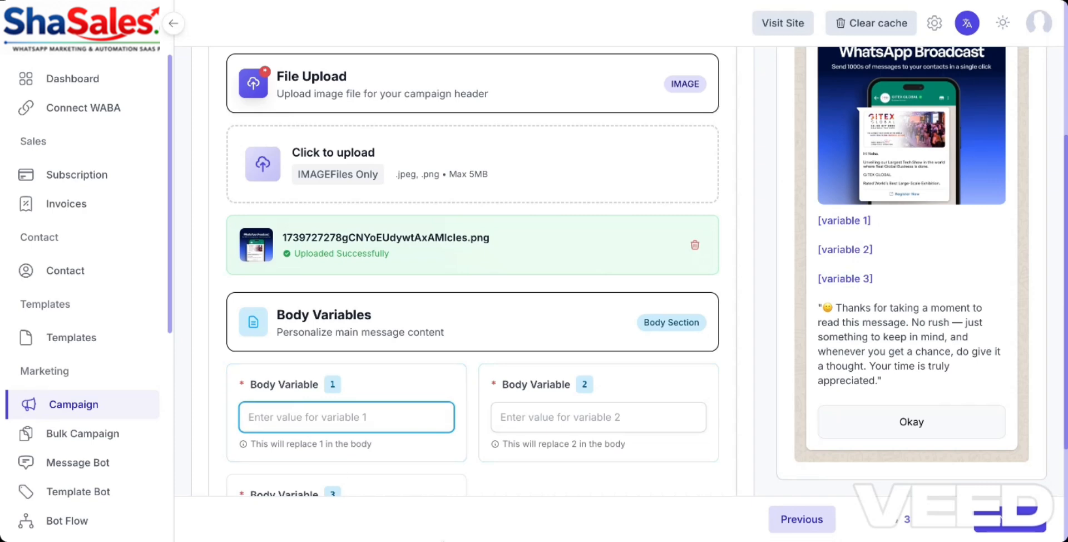
click(443, 540)
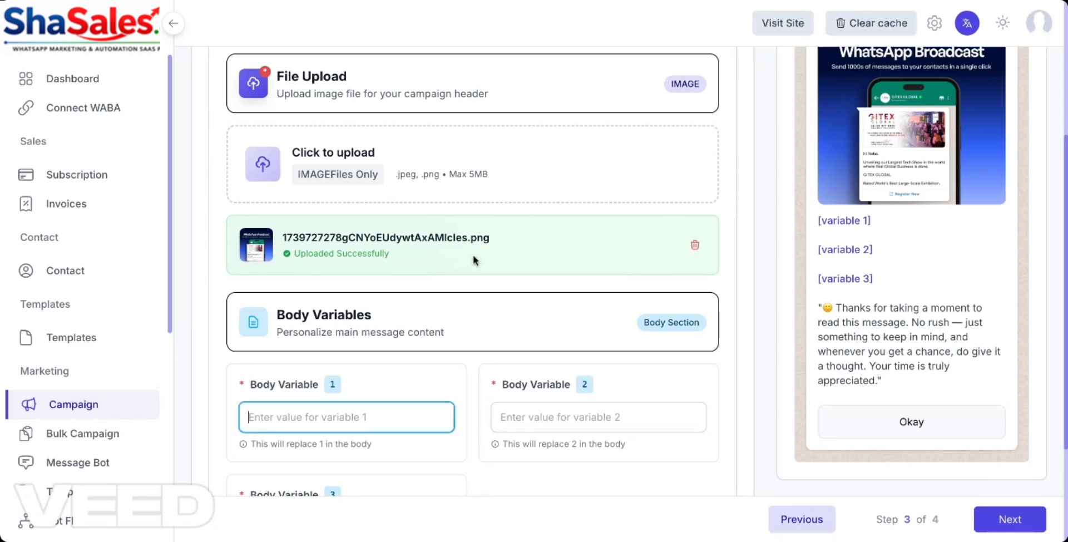
text(🚩 WhatsApp API वापरून – 👉 एकाच क्लिकमध्ये शेकडो-हजारो लोकांपर्यंत Broadcast करा 👉 92% लोक मेसेज वाचतात, 76% लगेच reply देतात 👉 म्हणजे तुमचा मेसेज थेट Sales मध्ये convert होतो 🚀)
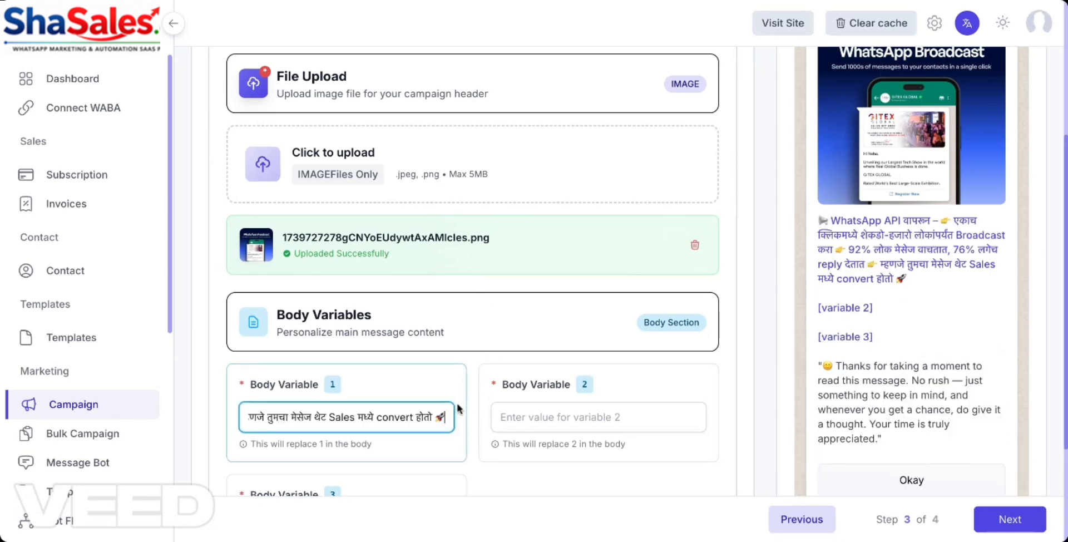
- Fill body variable 2 with the features text from "Features जे तुम्हाला पुढे नेतात: Bulk Messaging" through "WhatsApp = एकच सिस्टम"
click(538, 257)
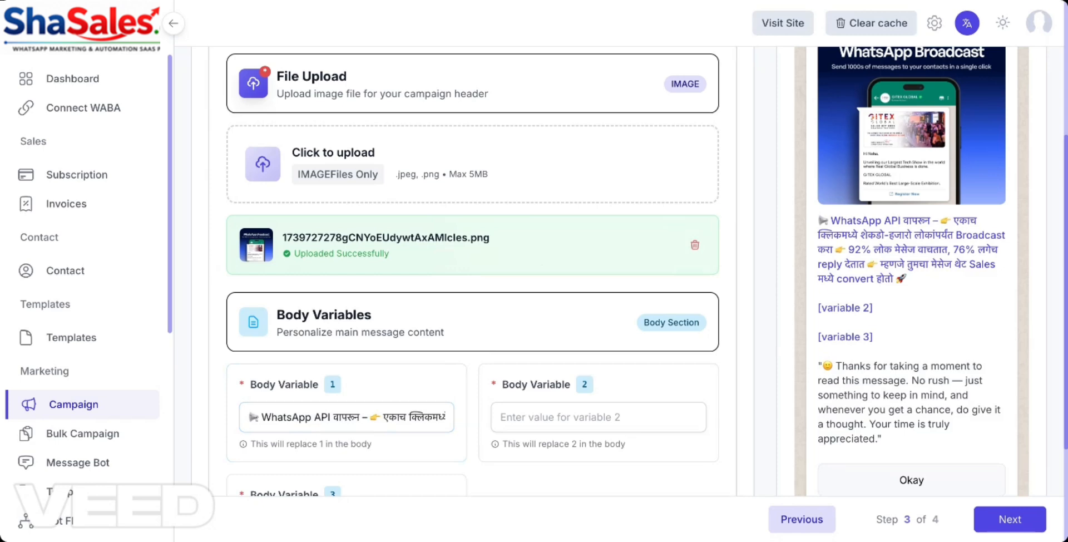
scroll(455, 332, down, 1)
click(601, 348)
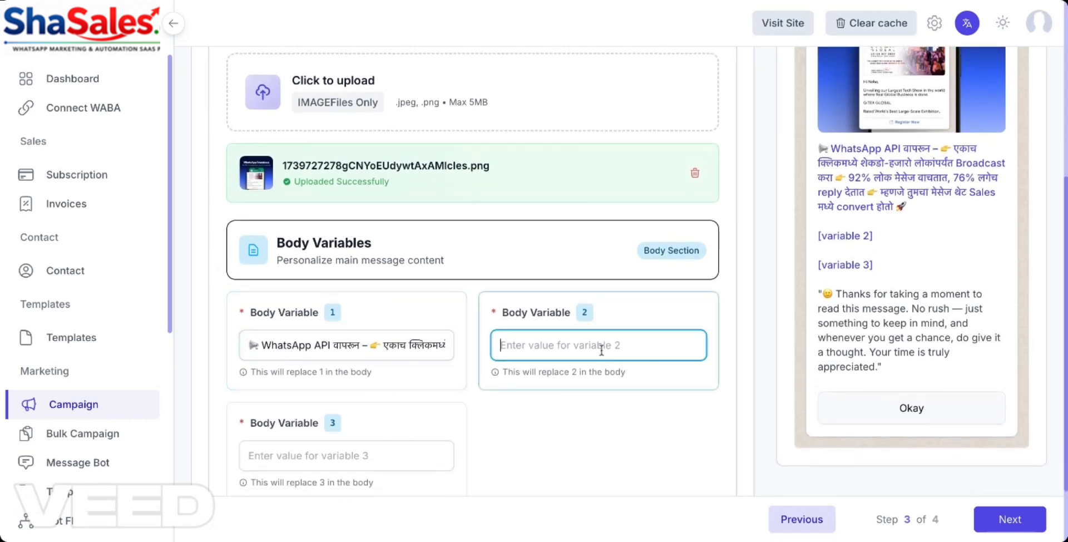
key(ctrl+v)
key(super+Tab)
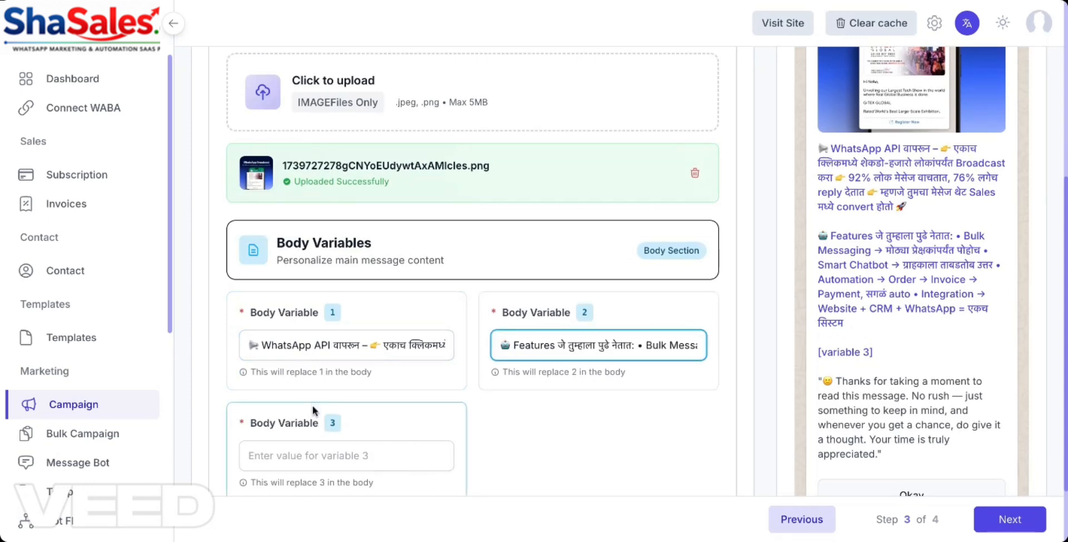
- Fill body variable 3 with the benefits text from "Benefits: वेळ आणि खर्चाची बचत" through "Business दिसतो Super Professional"
click(318, 461)
text(💡 Benefits: ✓ वेळ आणि खर्चाची बचत ✓ Sales टीमला फक्त serious leads ✓ ग्राहकांना ताबडतोब उत्तर → विश्वास दुप्पट ✓ Business दिसतो Super Professional)
scroll(661, 318, down, 2)
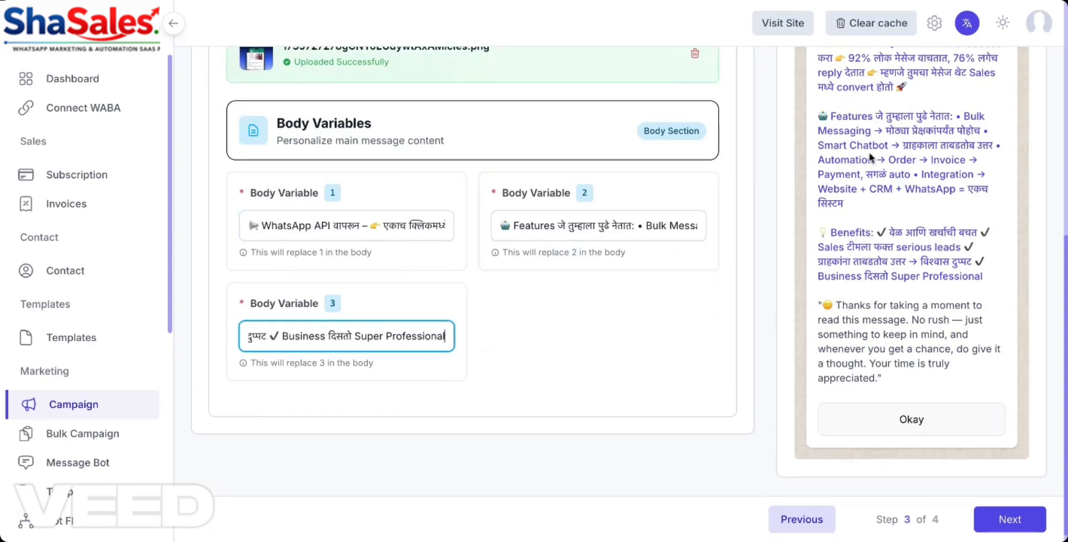
- Continue to the scheduling stage and review the immediate and scheduled sending options alongside the message preview
scroll(909, 171, up, 7)
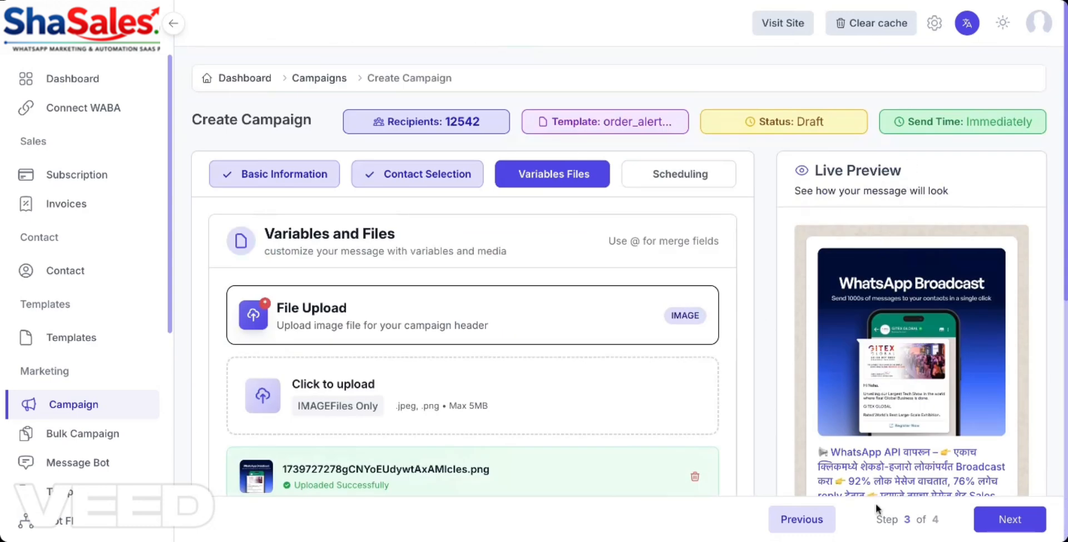
click(1030, 522)
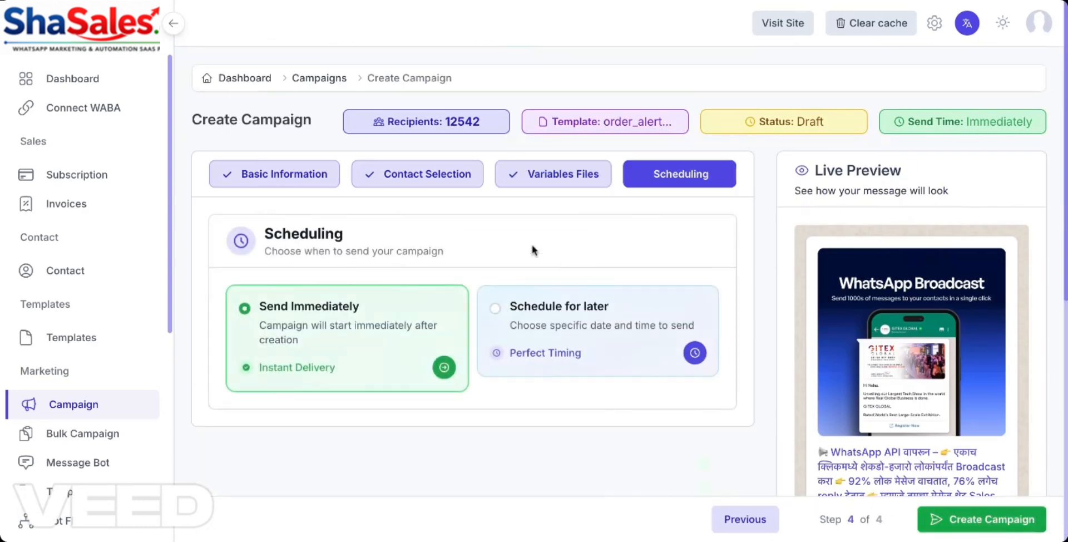
scroll(532, 245, down, 3)
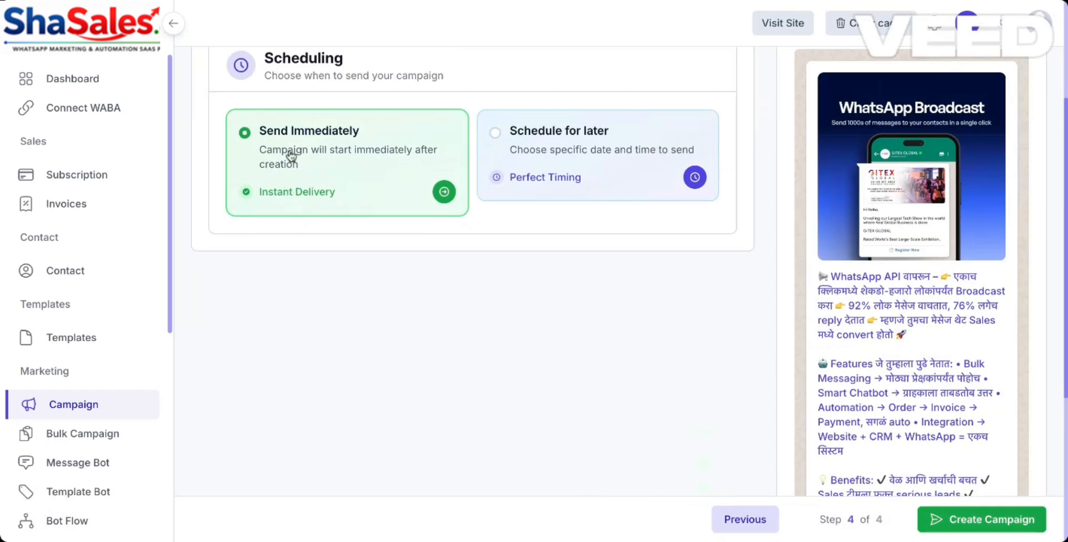
scroll(302, 222, up, 2)
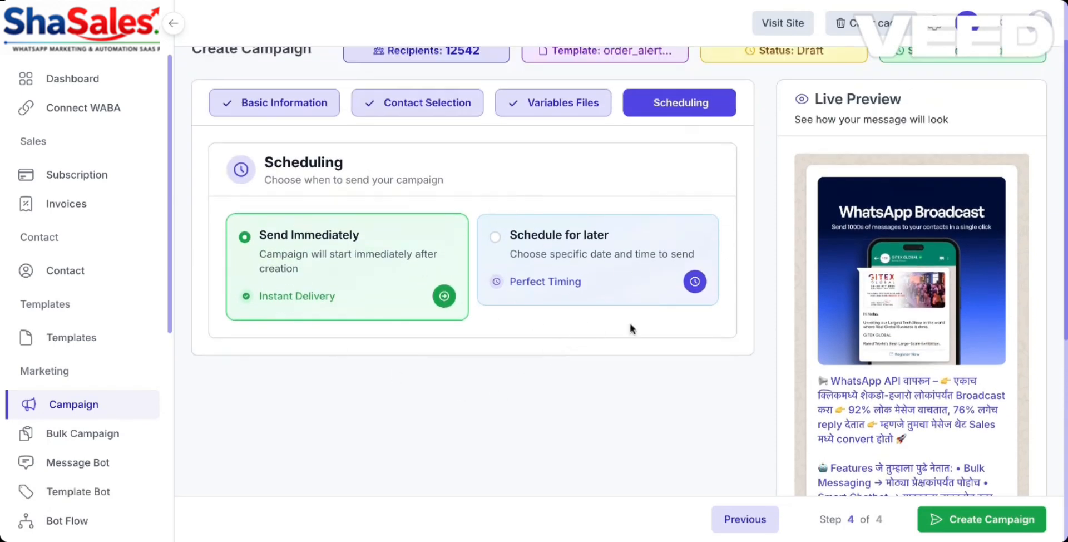
scroll(653, 351, up, 1)
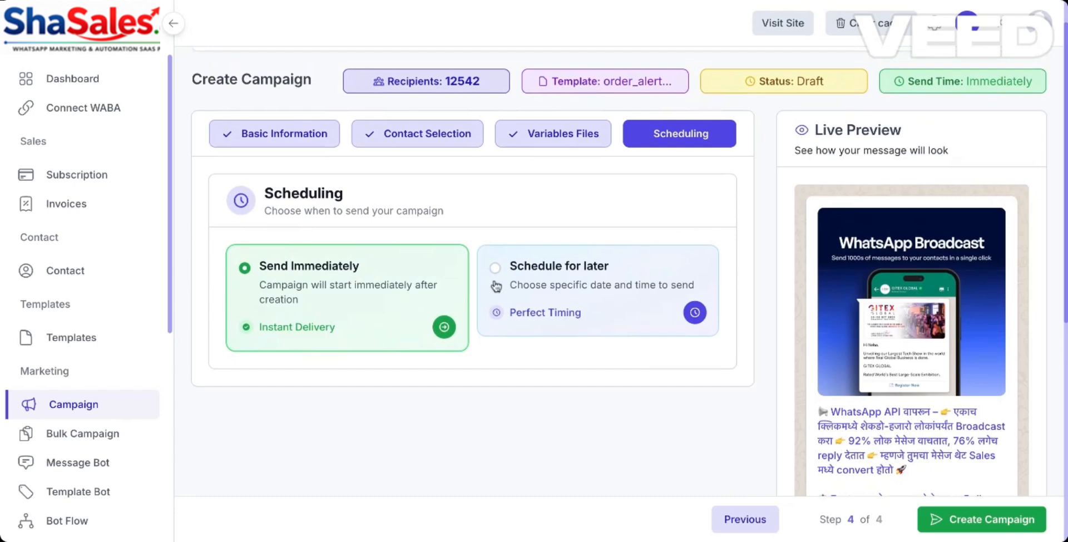
scroll(494, 286, up, 1)
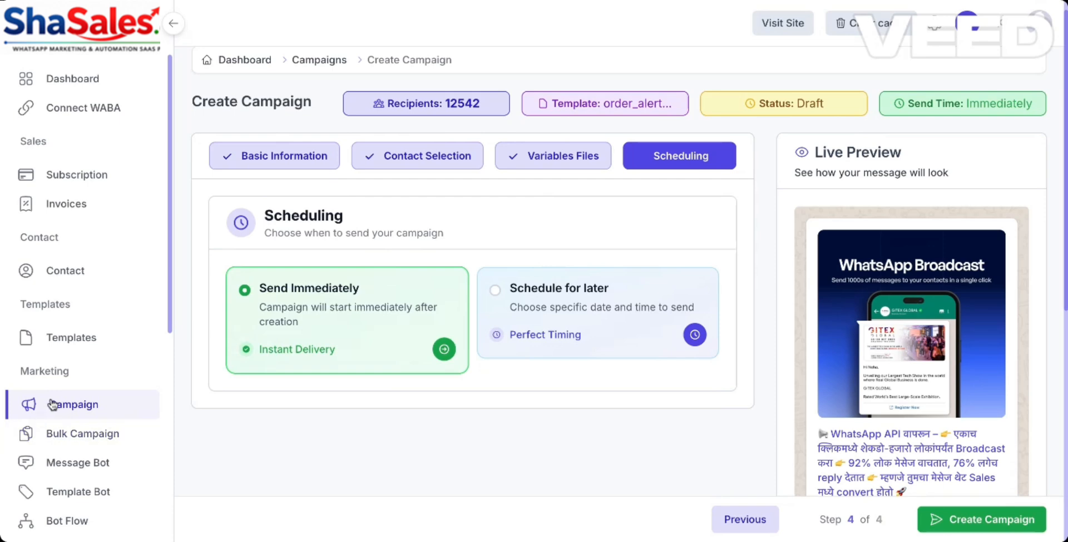
- Open the details of the existing "bulk message about api" campaign from the campaign list and examine its name and status
click(1002, 531)
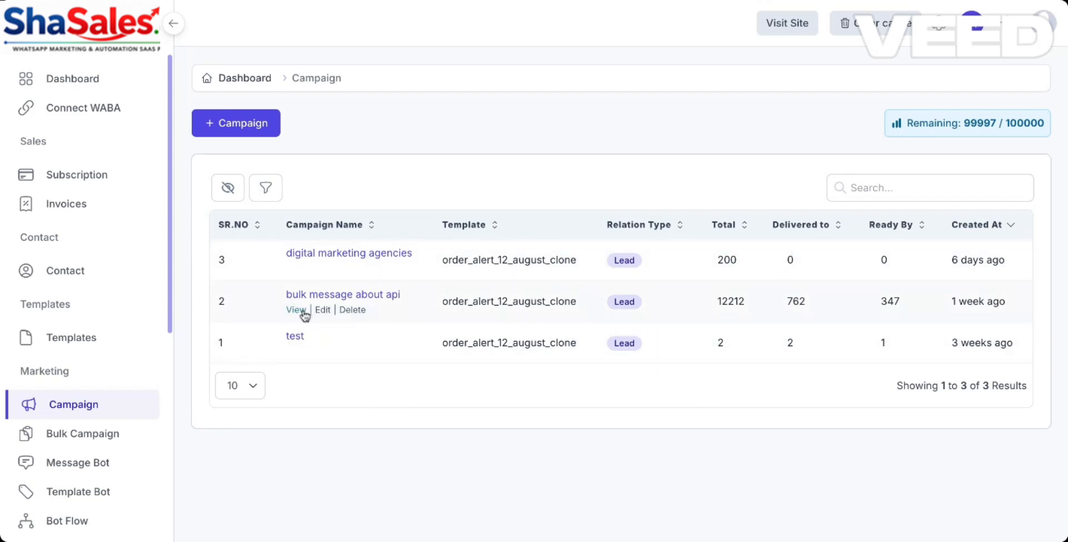
click(305, 311)
scroll(305, 312, down, 7)
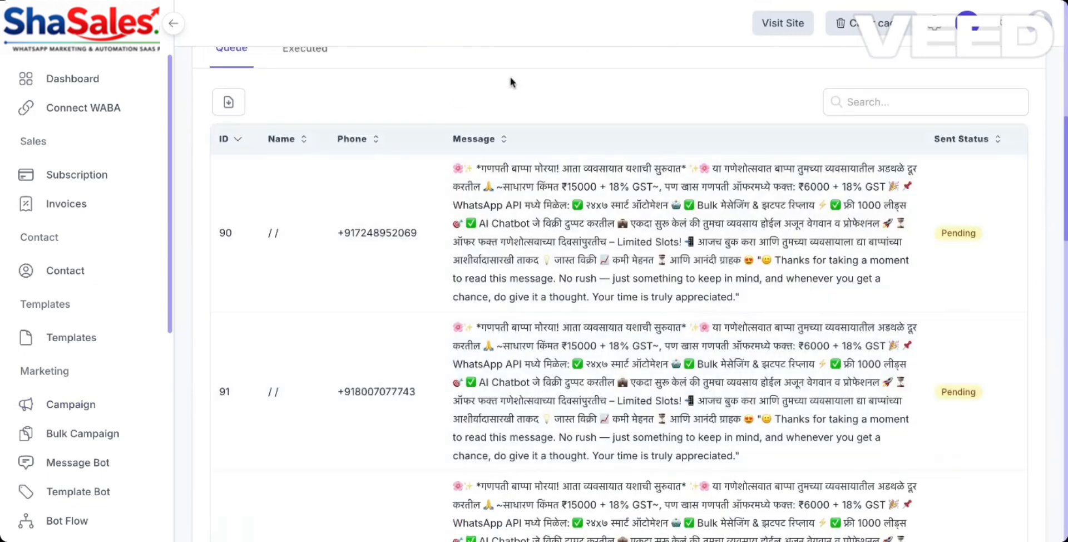
scroll(703, 339, up, 7)
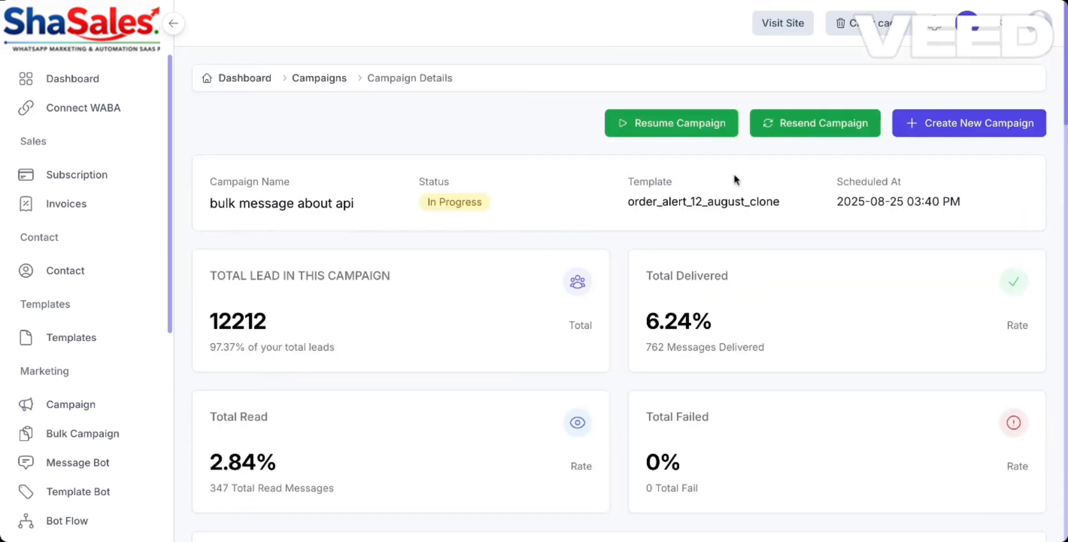
drag(530, 217, 282, 205)
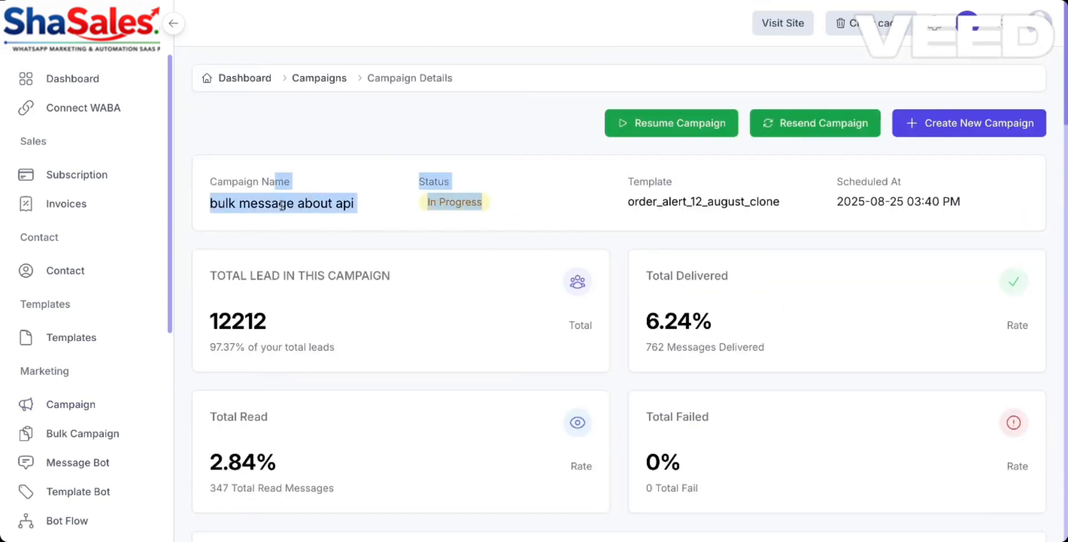
click(283, 205)
drag(393, 203, 470, 196)
click(487, 199)
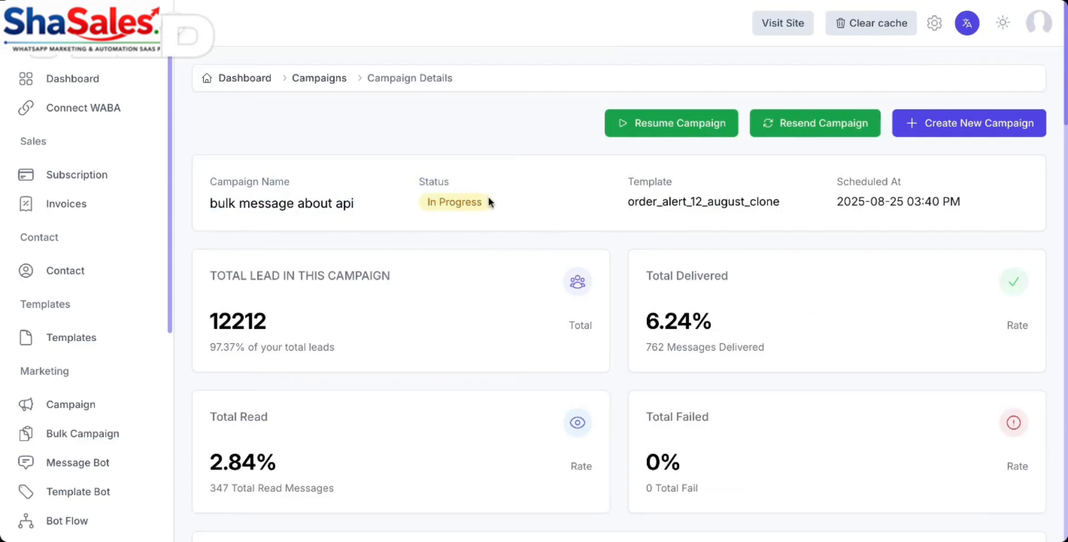
triple_click(435, 199)
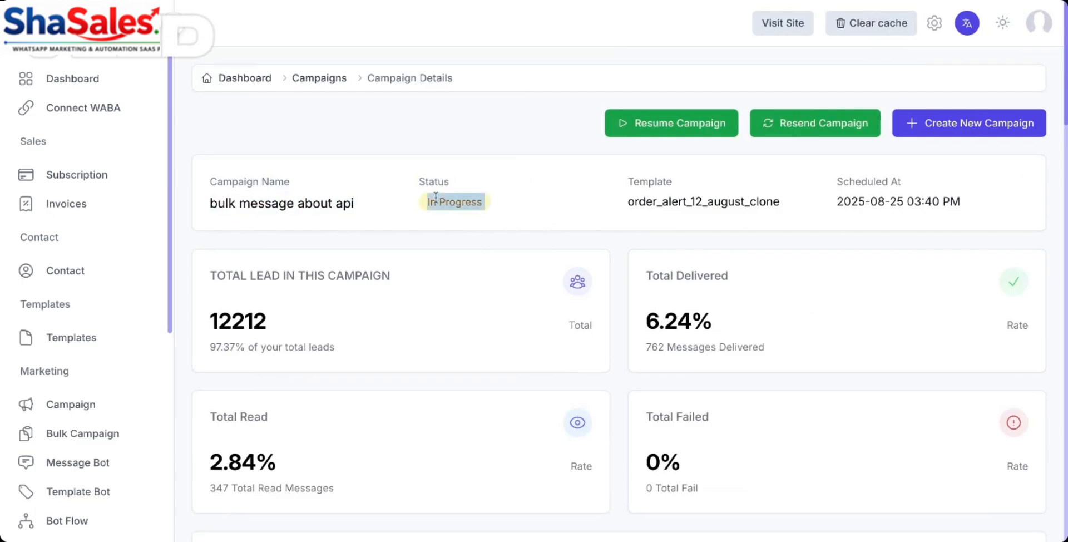
click(481, 189)
- Look through the delivery statistics and the message queue of the "bulk message about api" campaign
scroll(483, 189, down, 20)
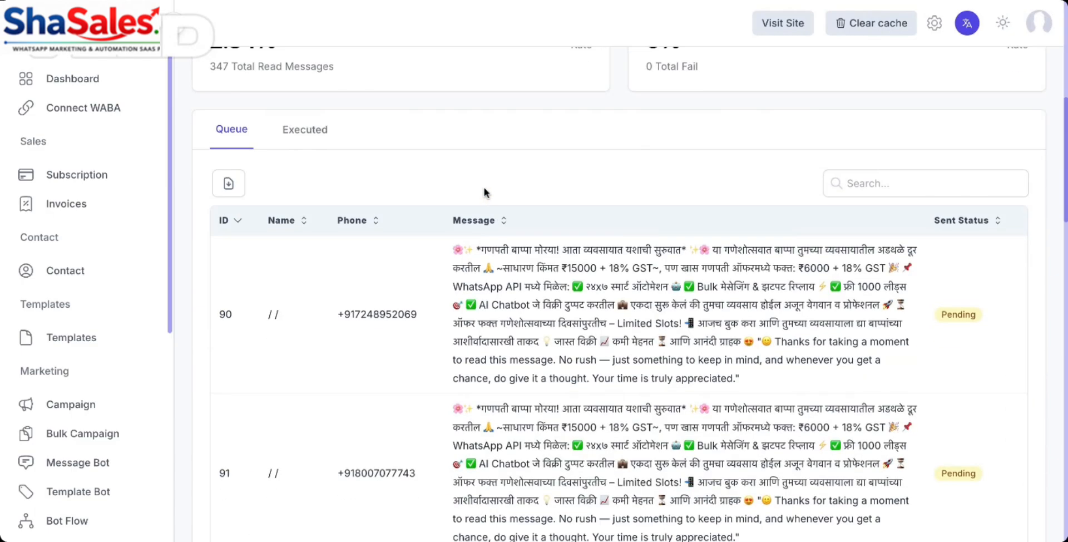
scroll(483, 189, up, 20)
scroll(105, 379, down, 3)
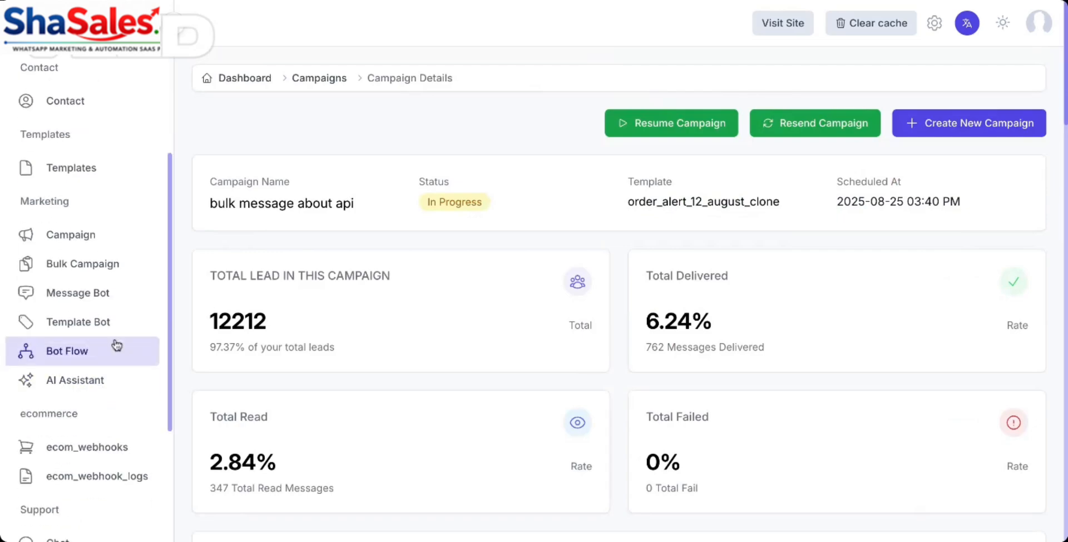
scroll(498, 314, down, 1)
scroll(499, 318, down, 15)
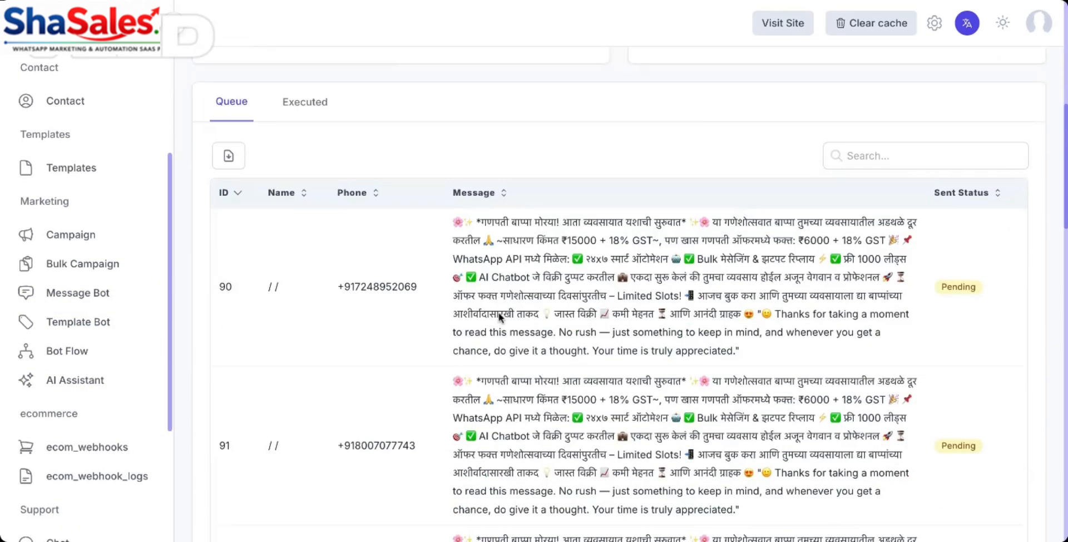
scroll(500, 317, down, 12)
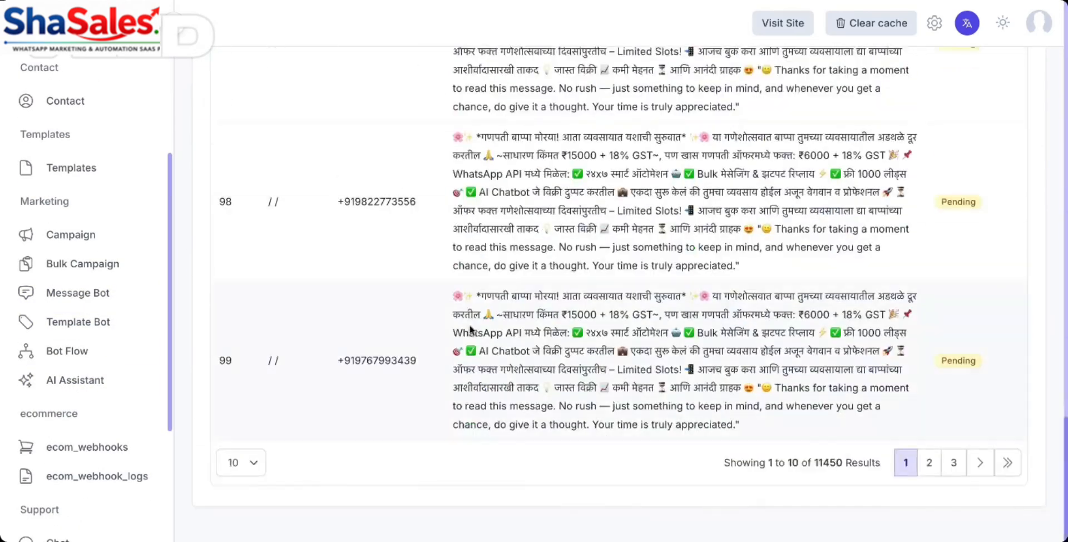
- Open the bulk campaign form for CSV files and name the campaign "Training video"
click(74, 266)
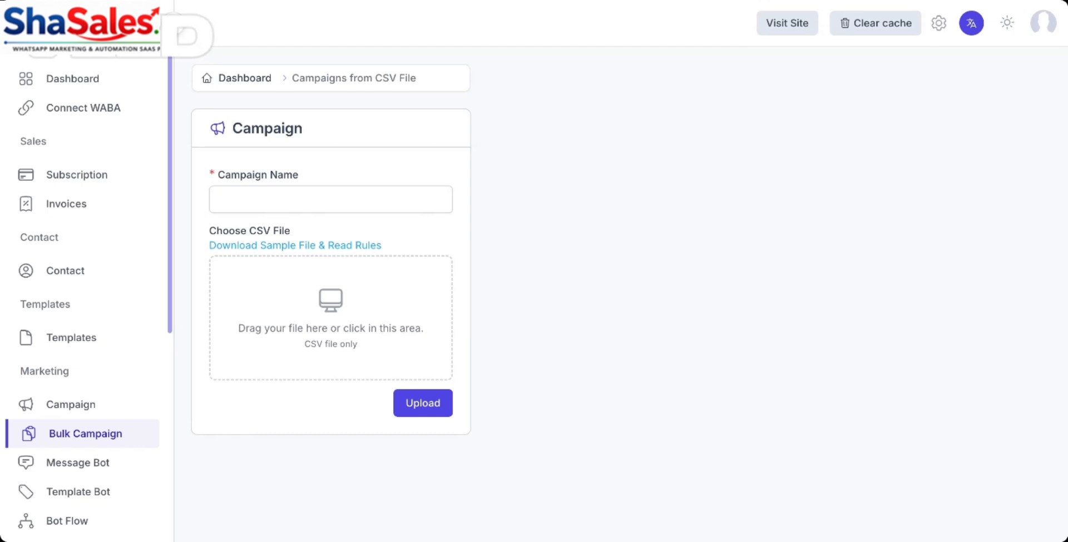
click(326, 193)
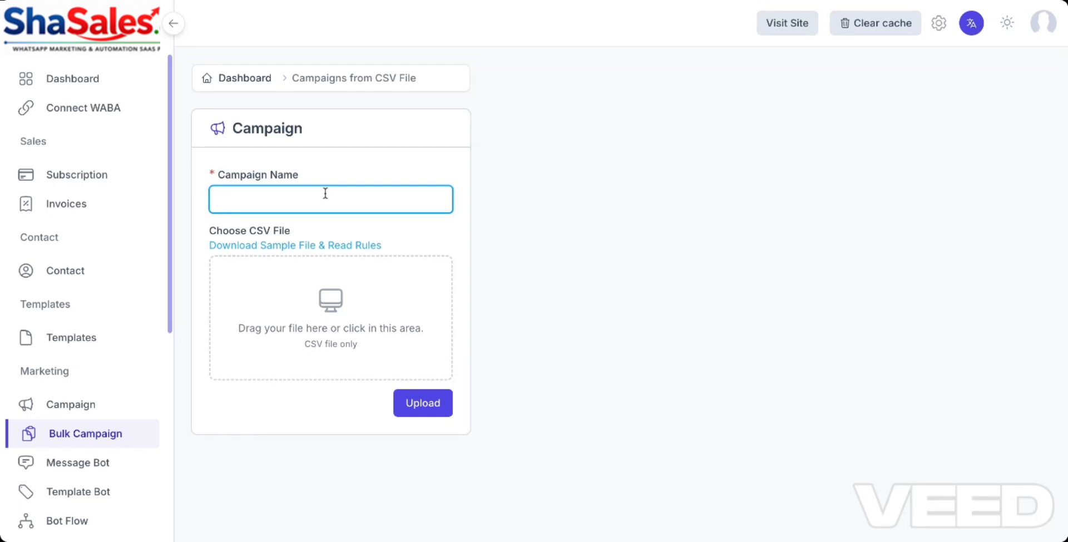
text(Training video)
- Read the CSV file rules and the sample column layout for bulk campaigns, then close the sample information
click(270, 246)
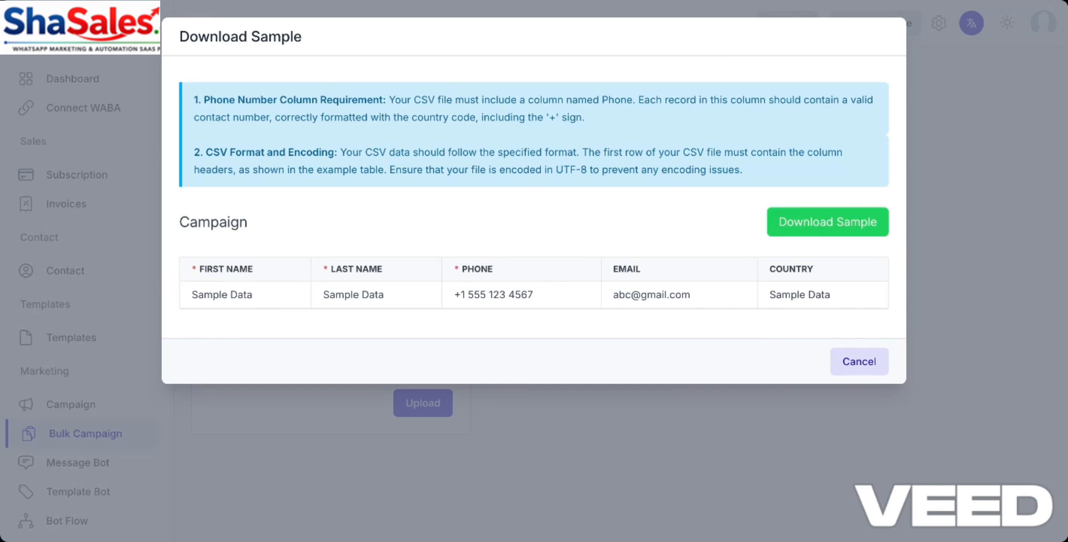
drag(195, 266, 827, 293)
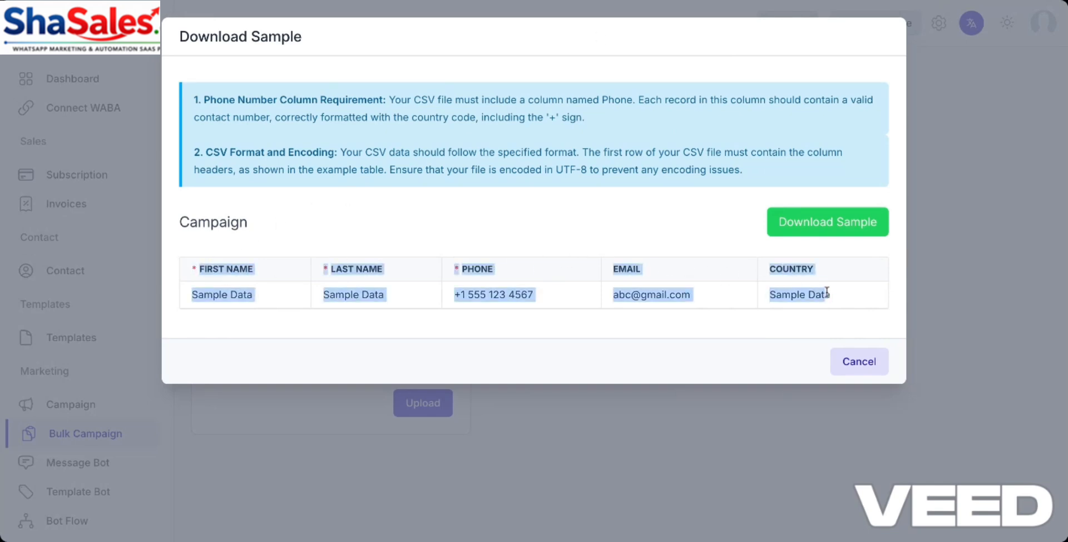
click(663, 254)
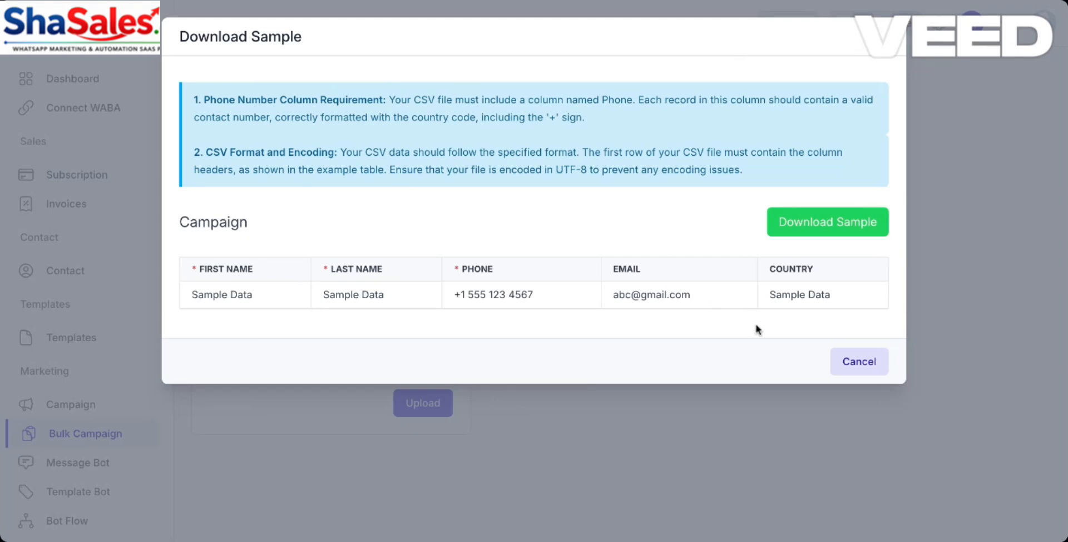
click(839, 365)
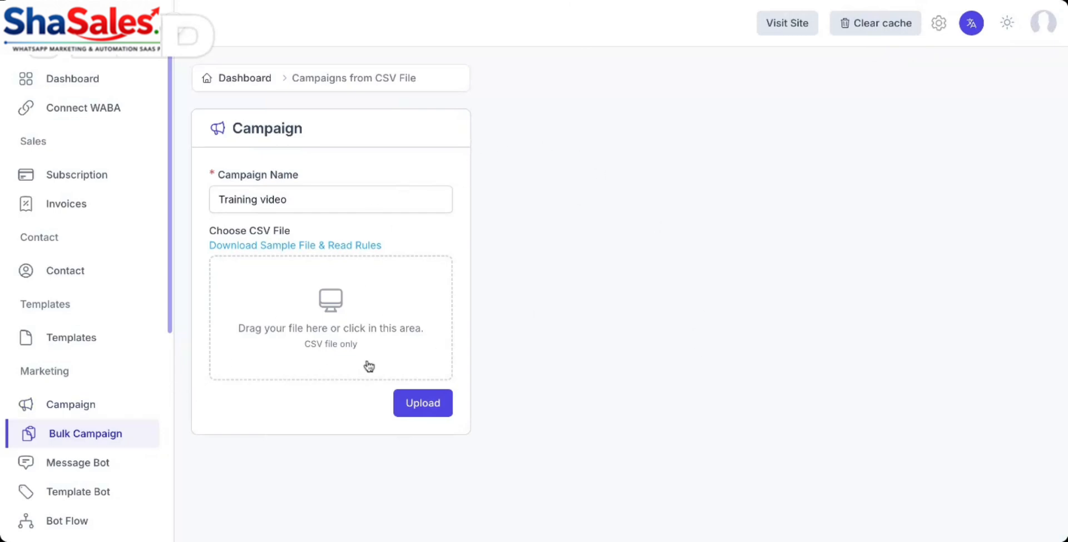
- Return to the dashboard with the account's usage and limits
scroll(119, 367, down, 2)
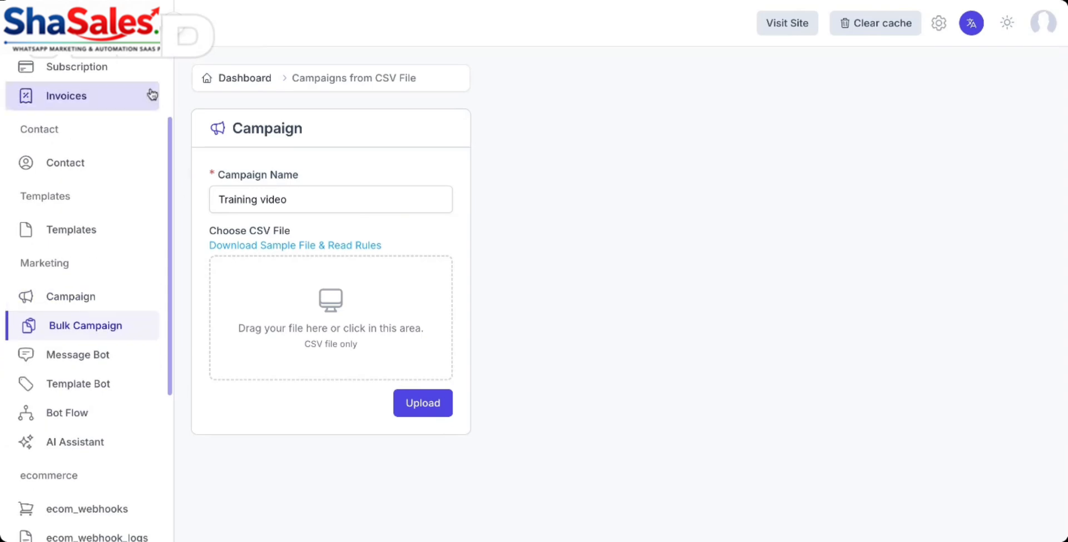
key(super+Left)
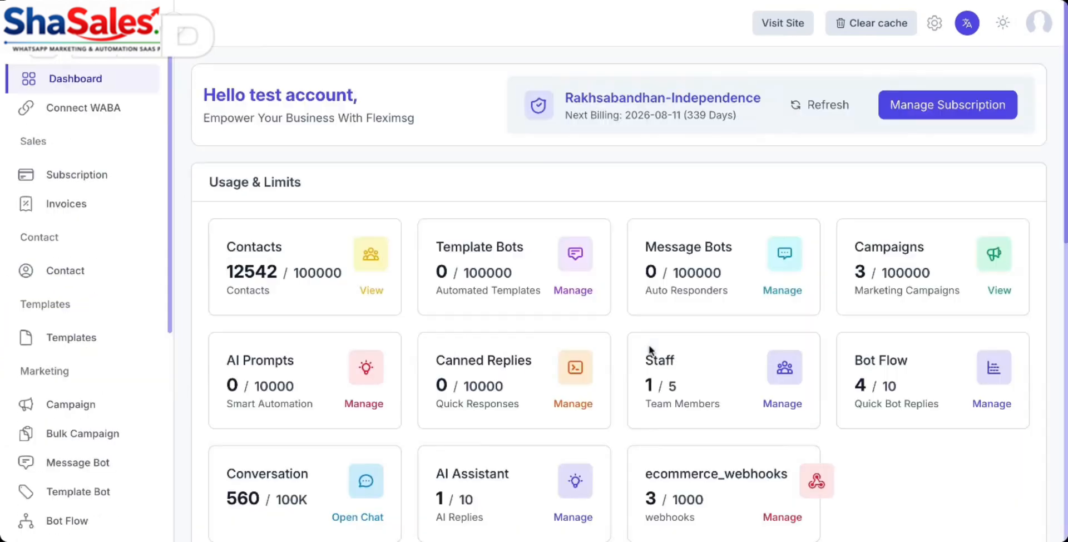
- Open the chat inbox from the dashboard and look through the list of all lead conversations
scroll(33, 417, down, 6)
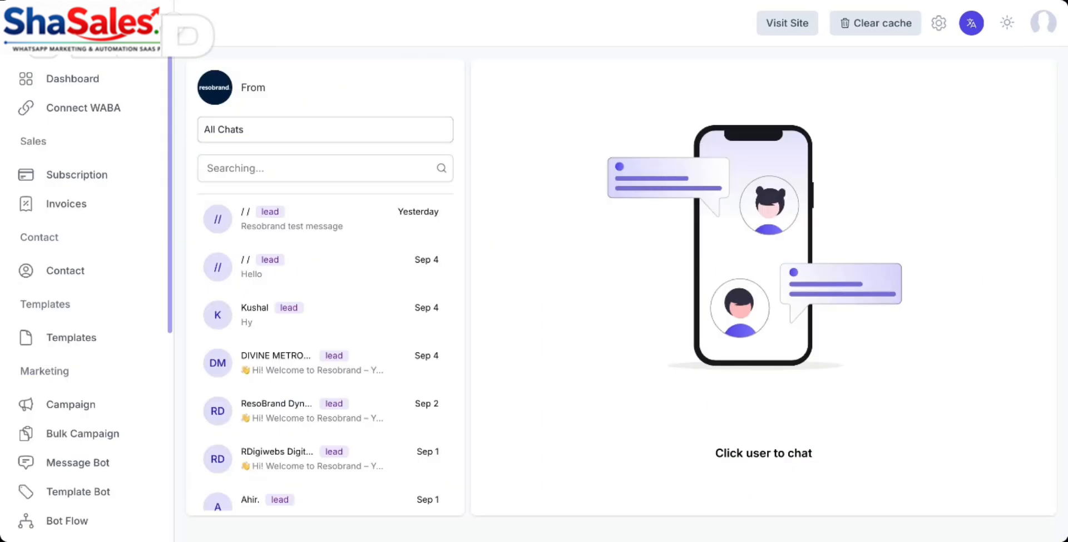
scroll(267, 362, down, 7)
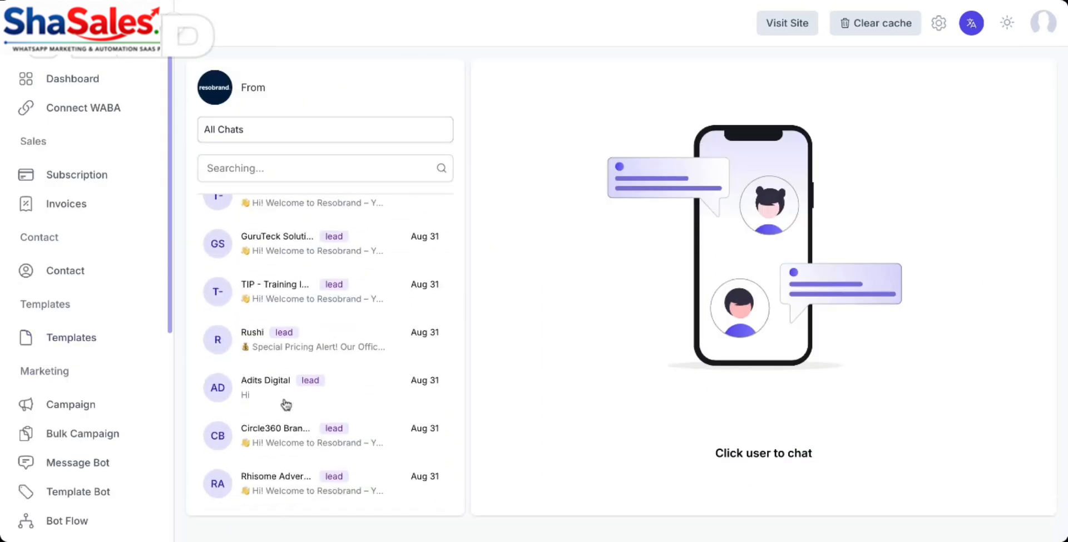
scroll(286, 404, down, 5)
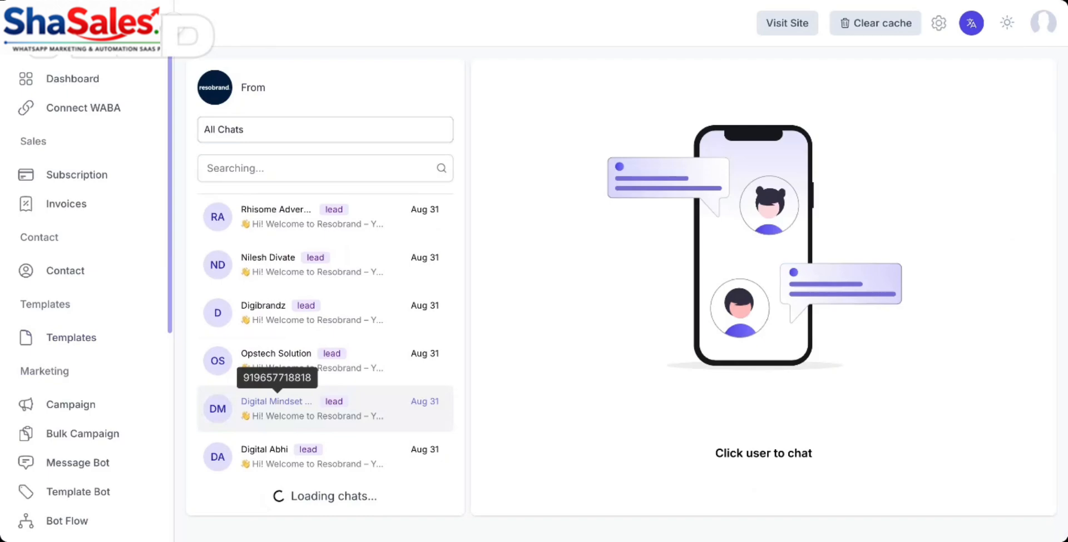
scroll(437, 423, down, 10)
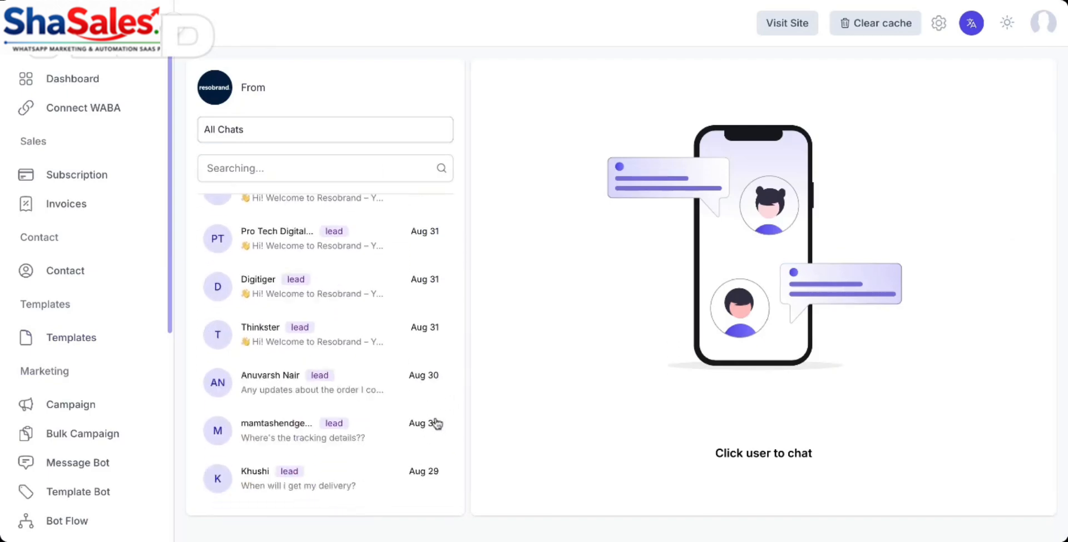
scroll(437, 423, down, 10)
scroll(408, 312, up, 20)
- View the message histories of several lead conversations, ending with the RDigiwebs chat
click(371, 230)
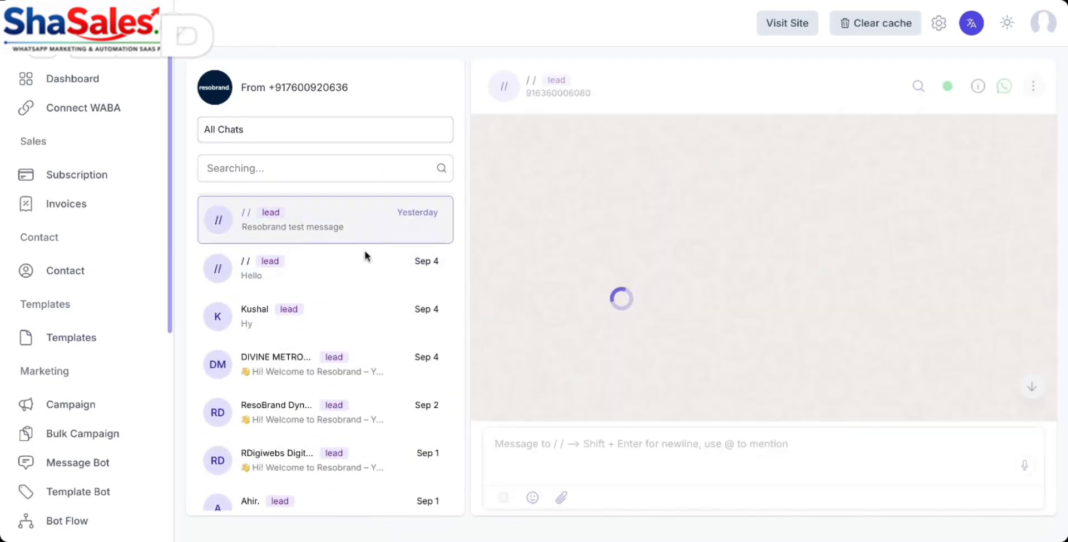
click(359, 308)
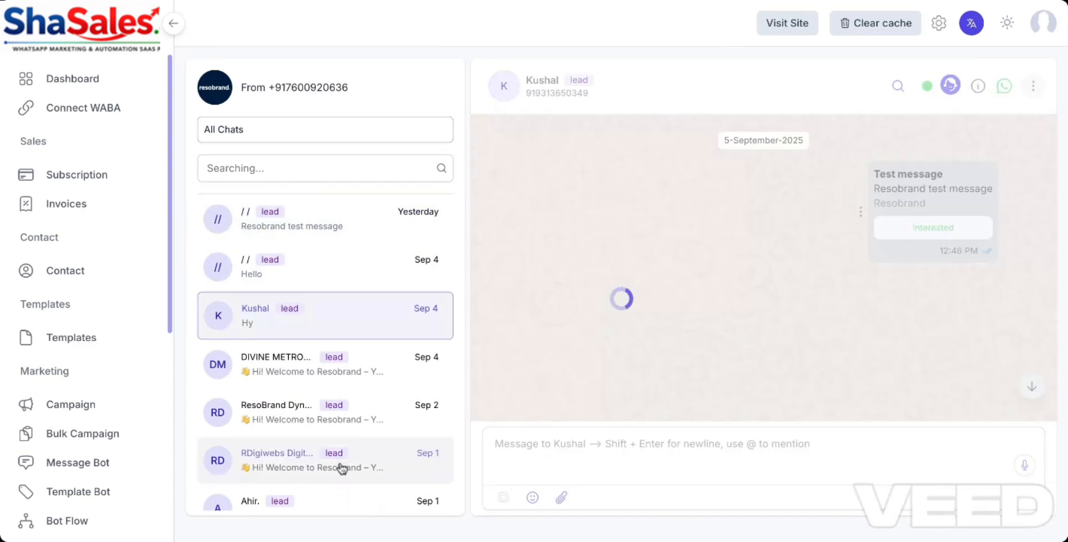
click(342, 469)
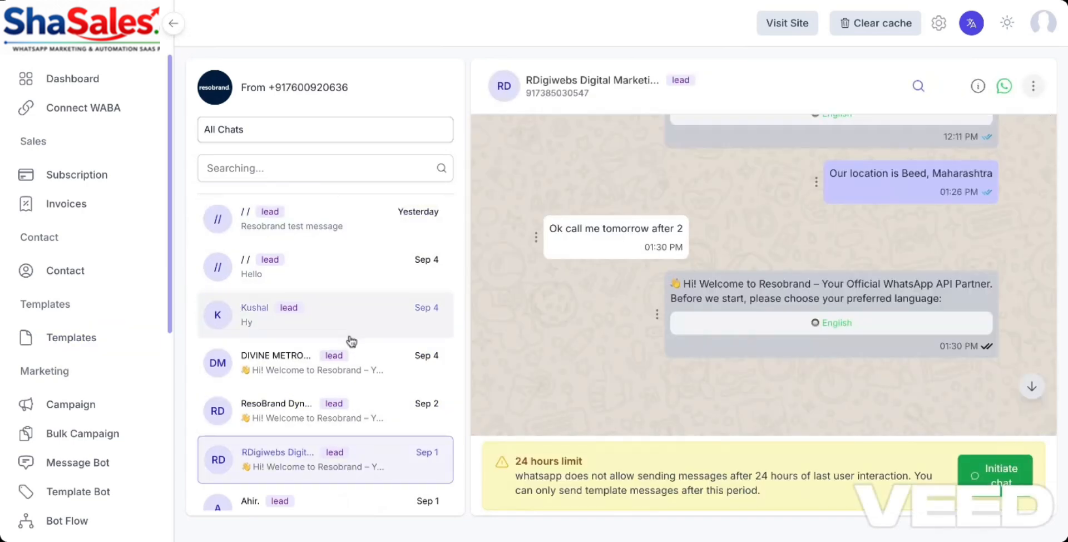
- Send the message "Hello" in the lead chat that holds the Resobrand test message
click(342, 240)
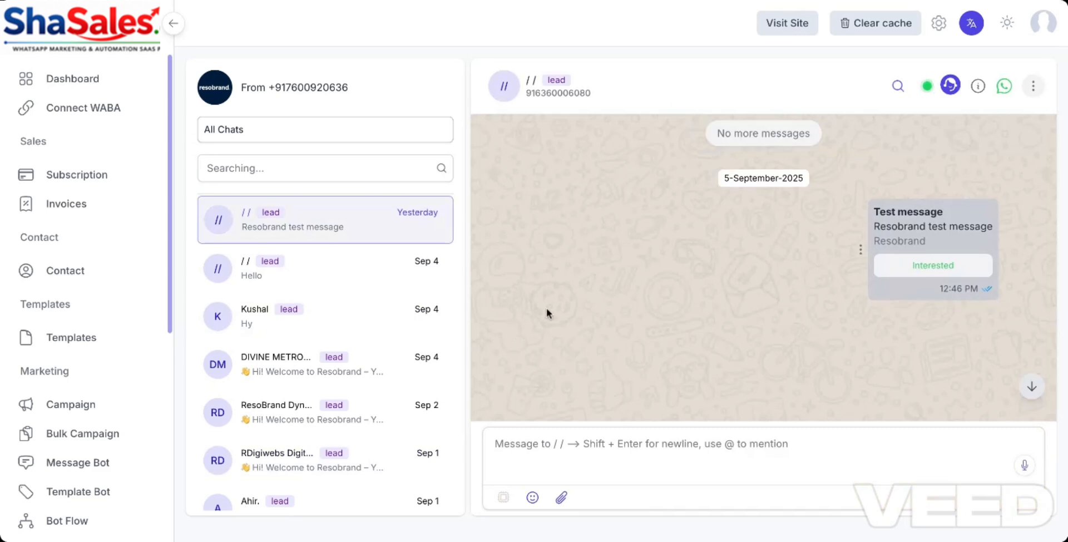
click(587, 452)
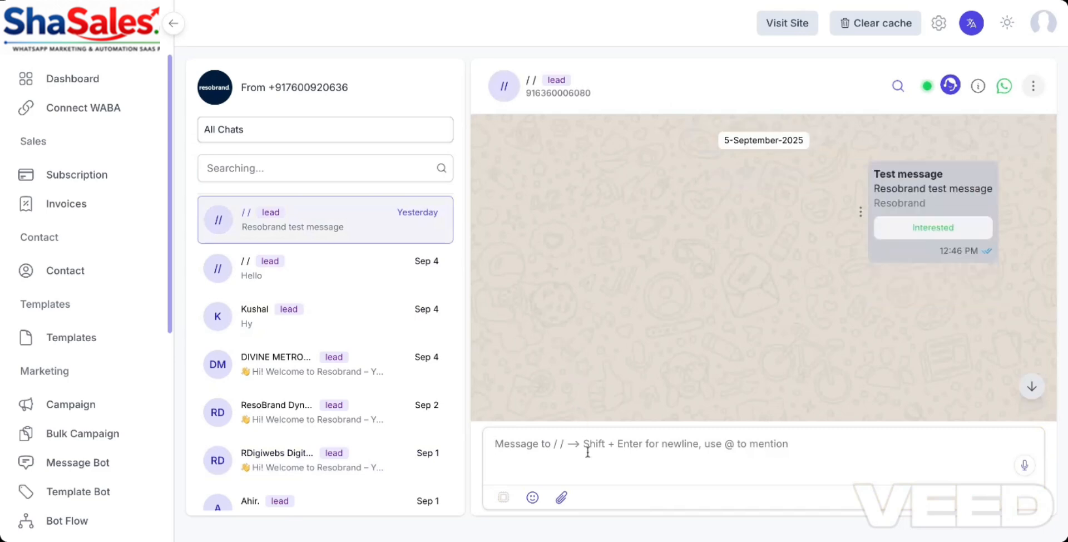
text(Hello)
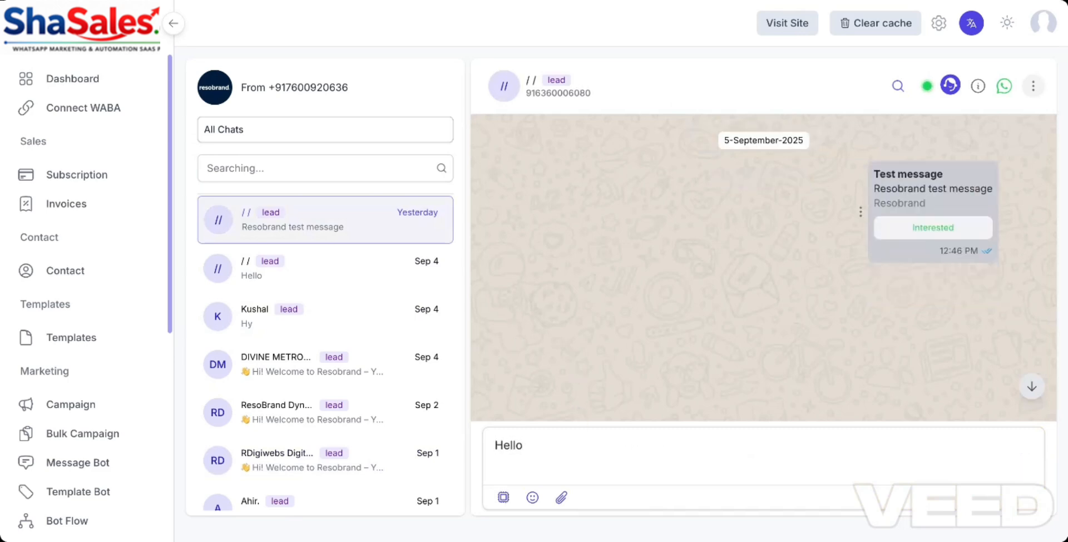
key(Return)
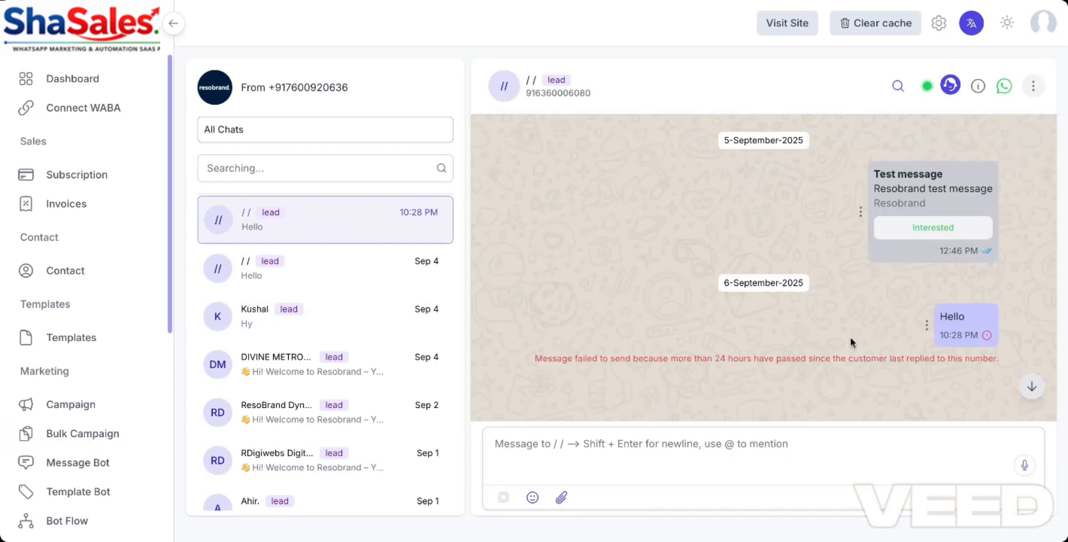
- Check the support agent assignment and the remaining reply time for the open chat
click(951, 87)
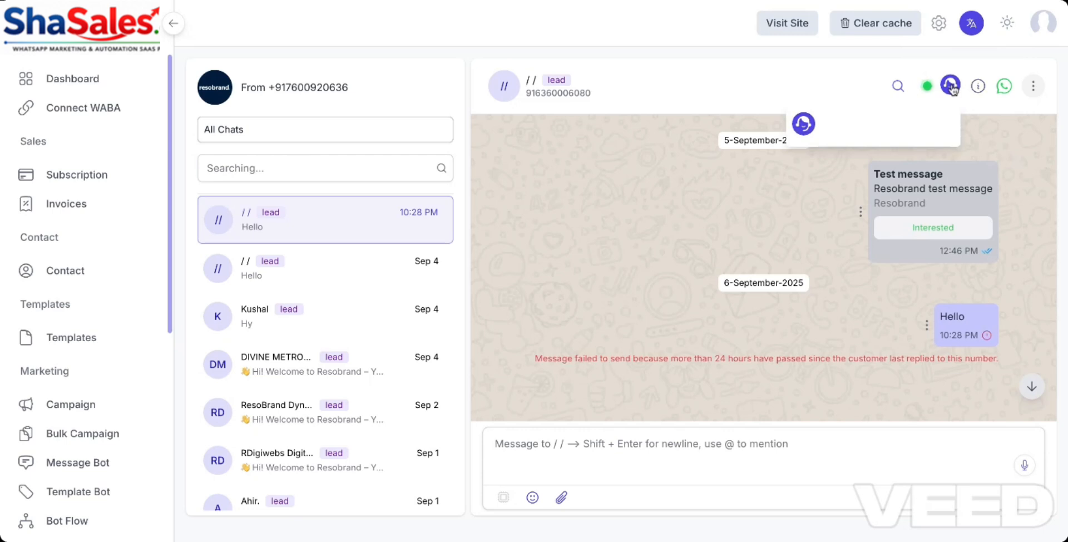
click(948, 175)
click(952, 89)
click(846, 192)
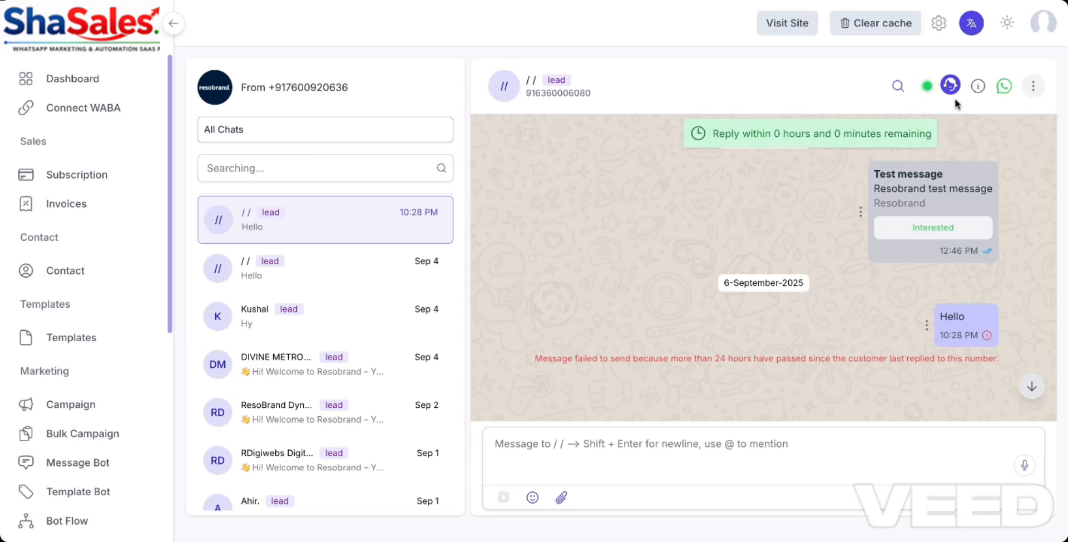
- View the lead's user info and the groups available for assignment, then close the details
click(978, 88)
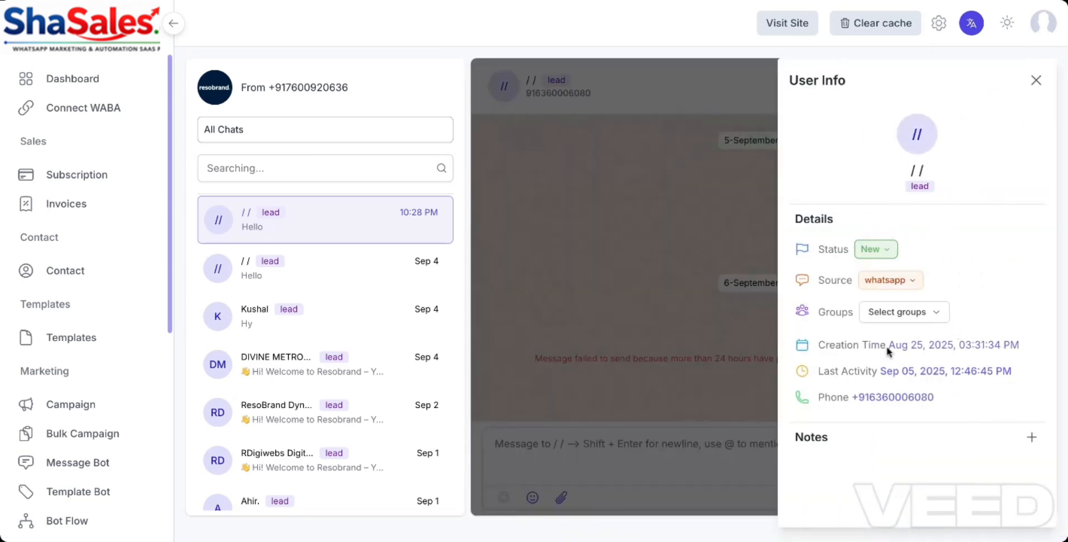
click(944, 315)
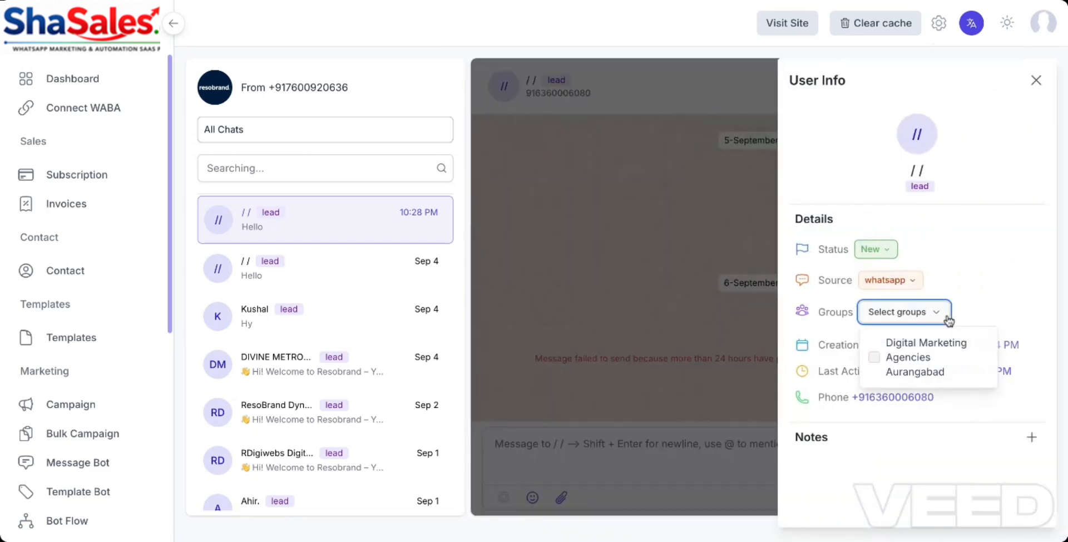
click(1000, 286)
click(1047, 53)
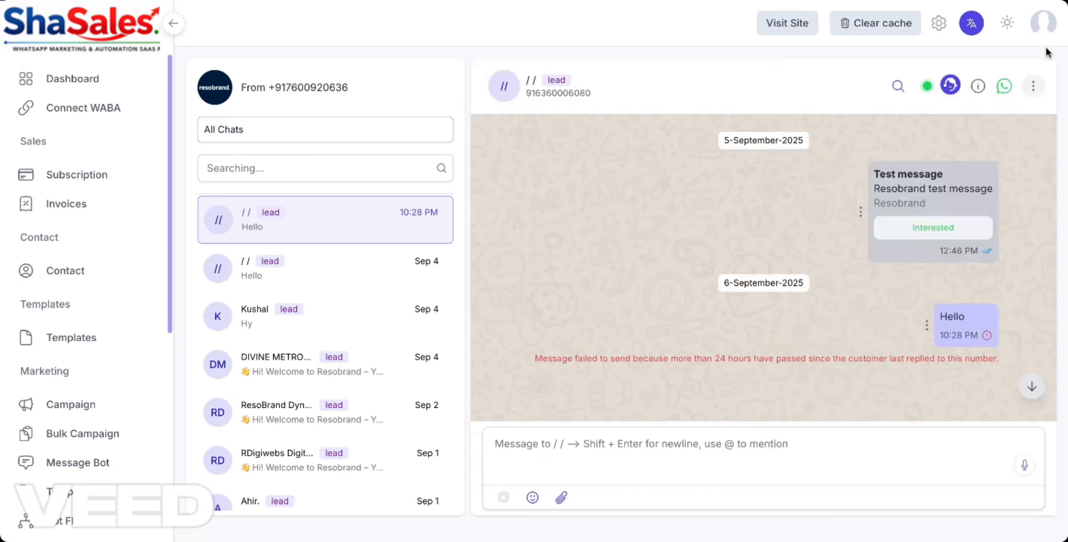
- Browse the message templates available for initiating a chat with this lead, then close the dialog without choosing one
click(1006, 84)
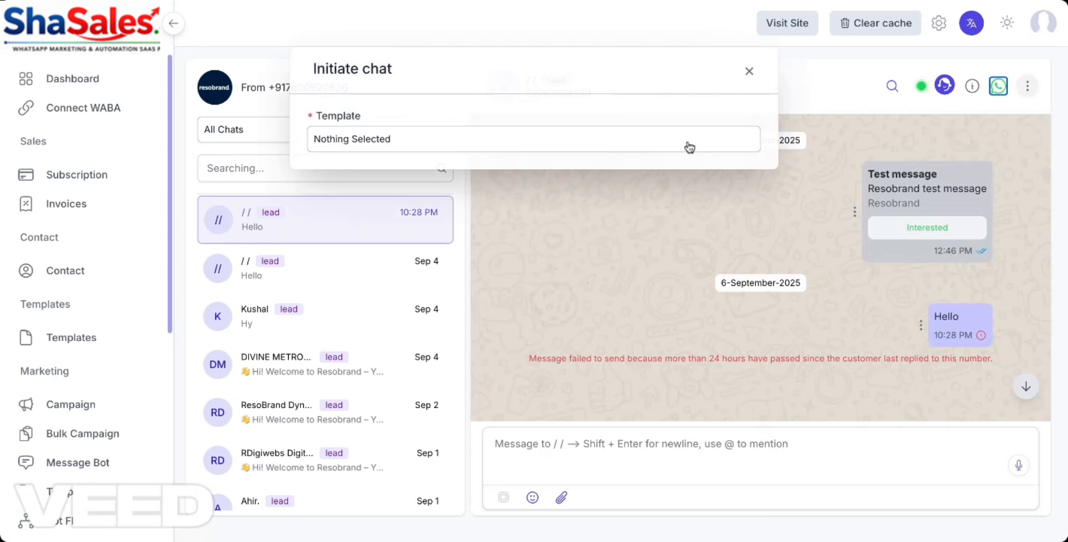
click(690, 147)
scroll(639, 287, down, 2)
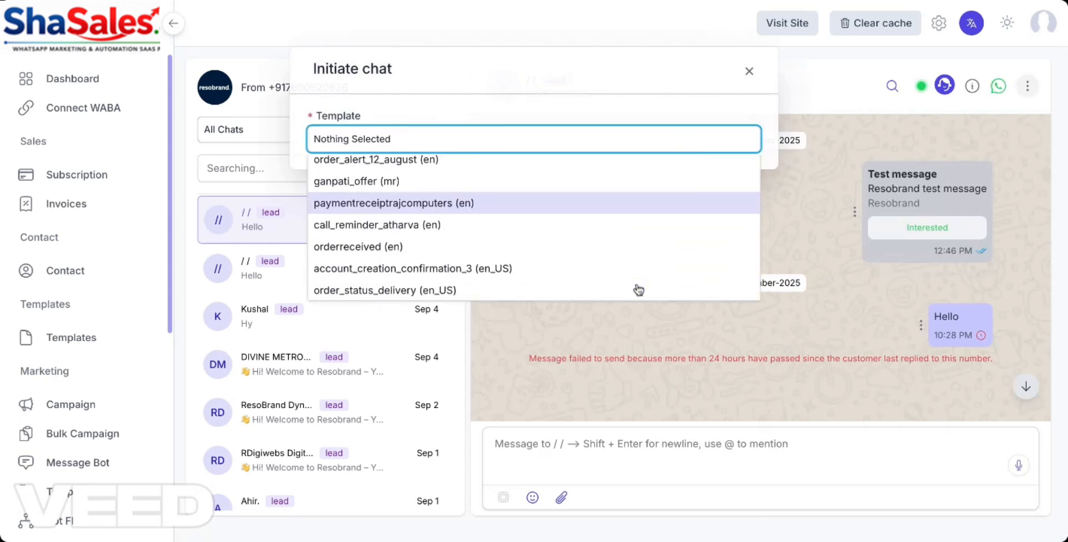
click(695, 387)
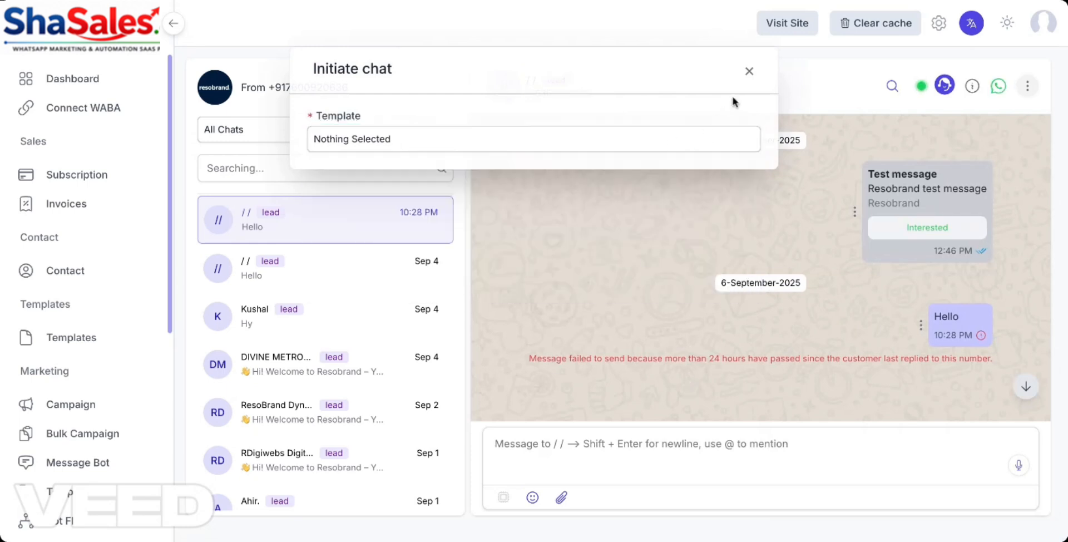
click(750, 71)
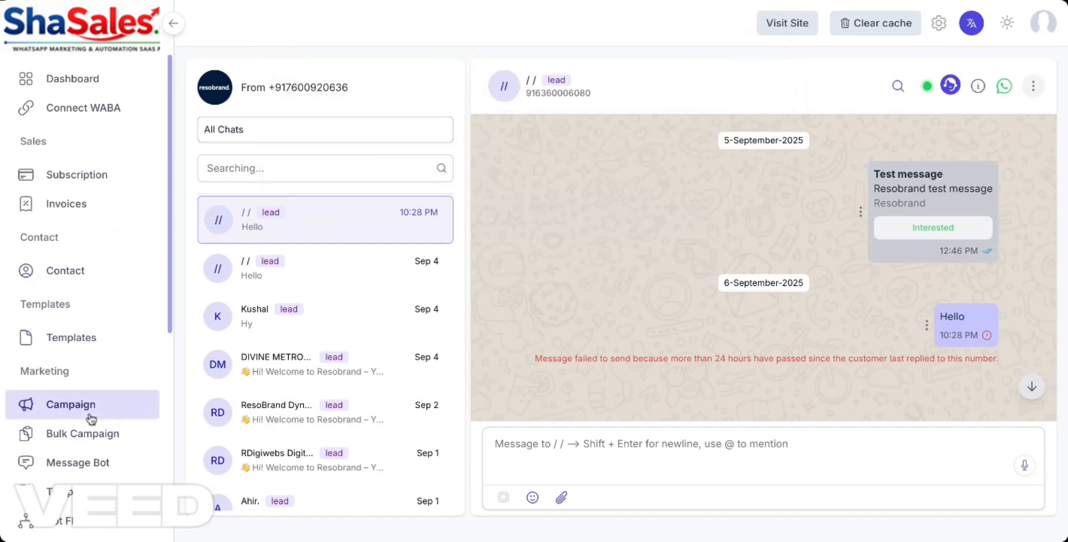
- Open the list of marketing campaigns
click(71, 404)
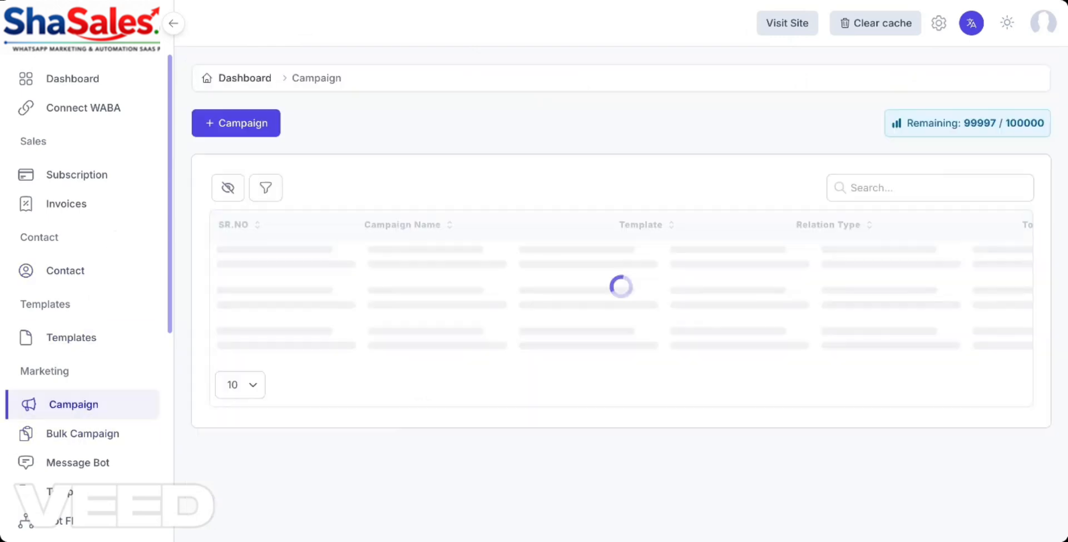